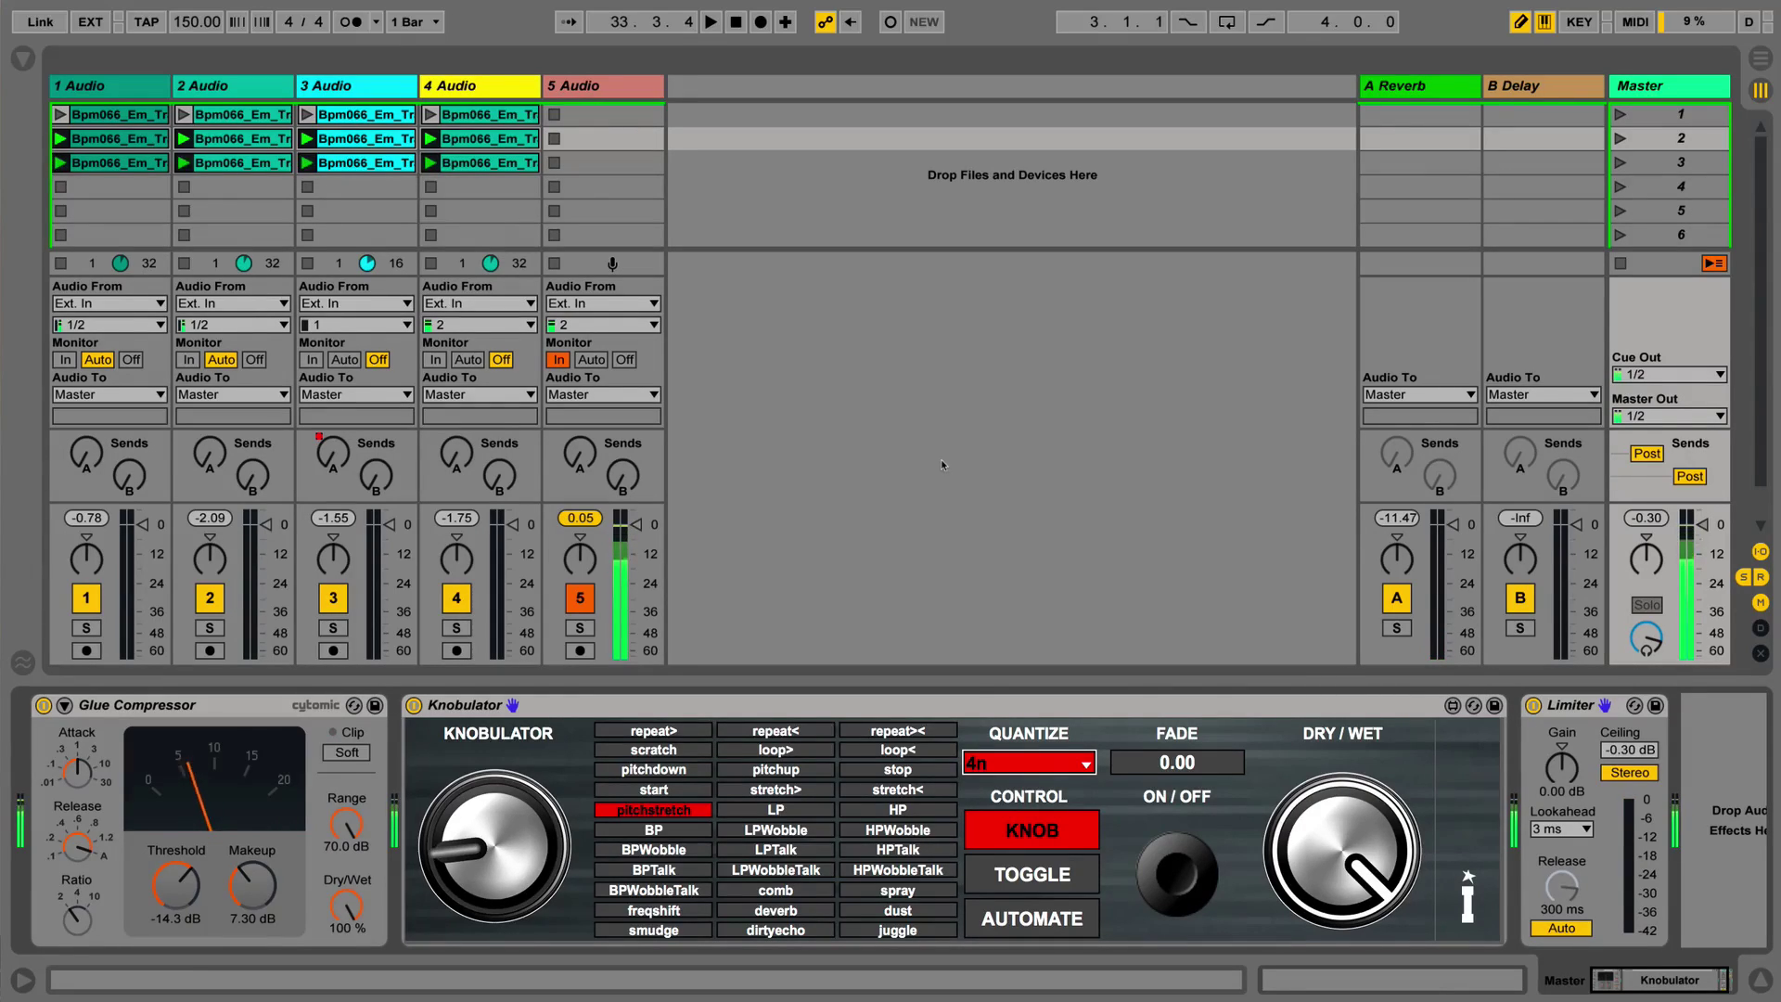
- Start playback and raise the Knobulator knob to about its midpoint with the loop> effect
key("space")
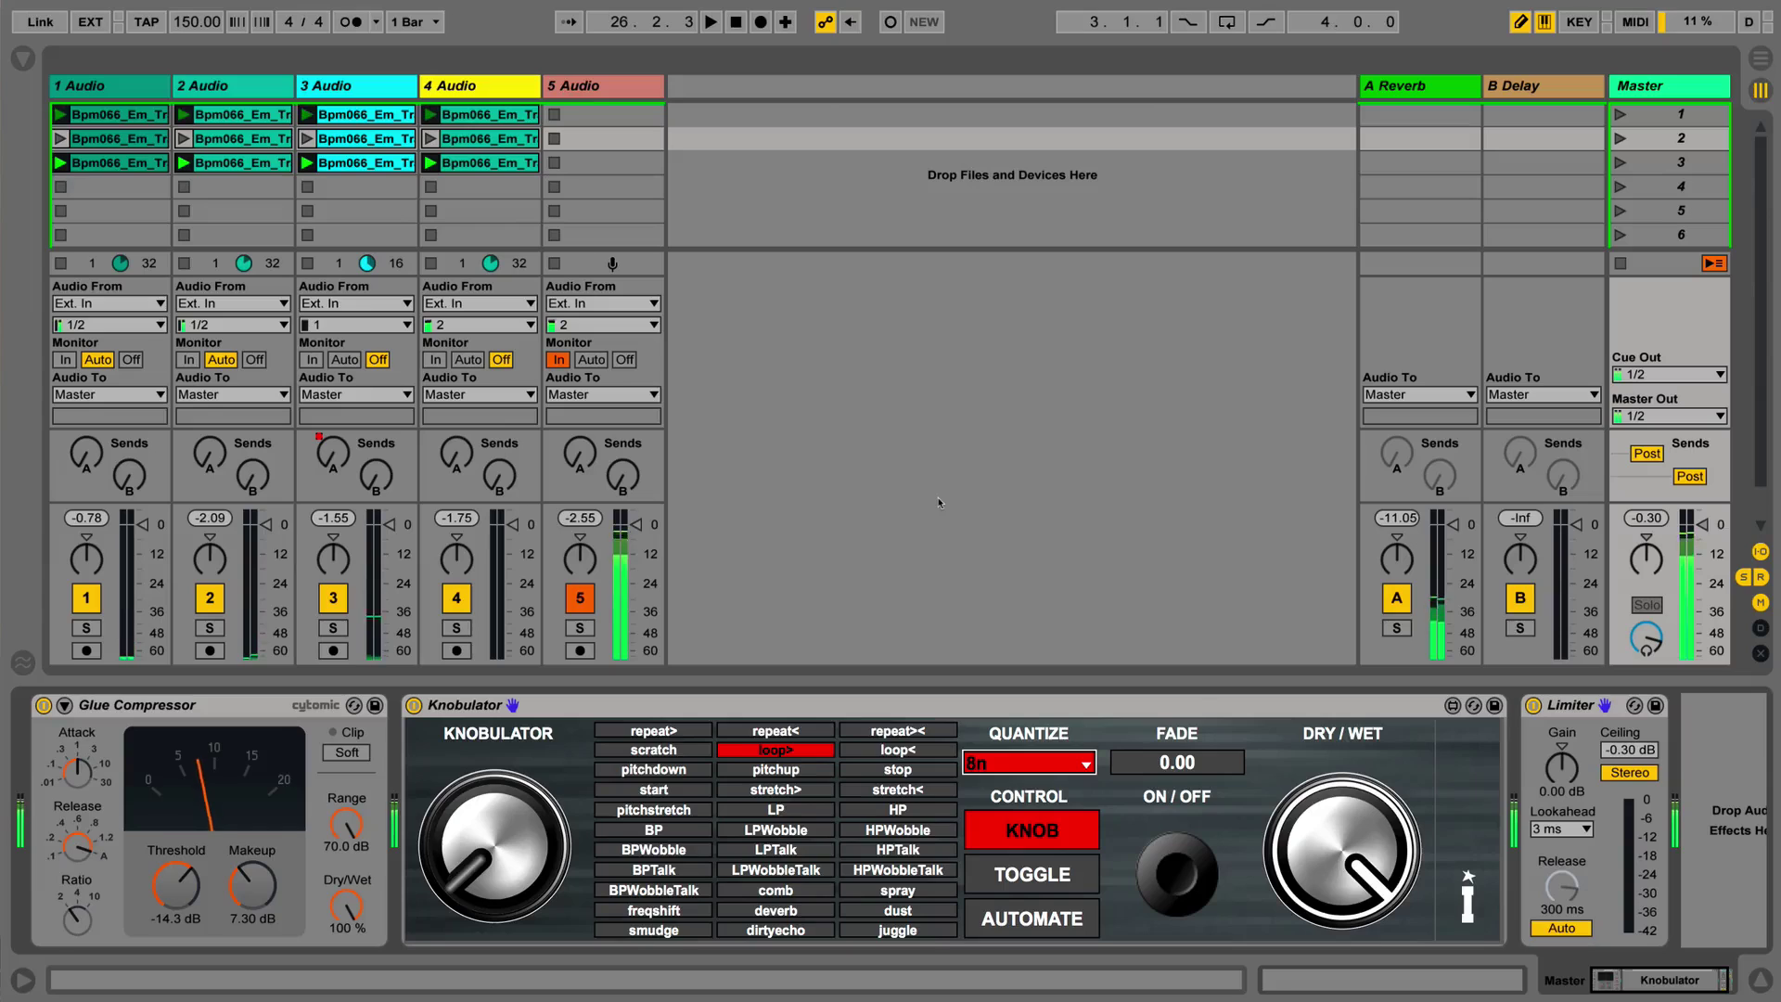
left_click_drag(497, 863, 497, 835)
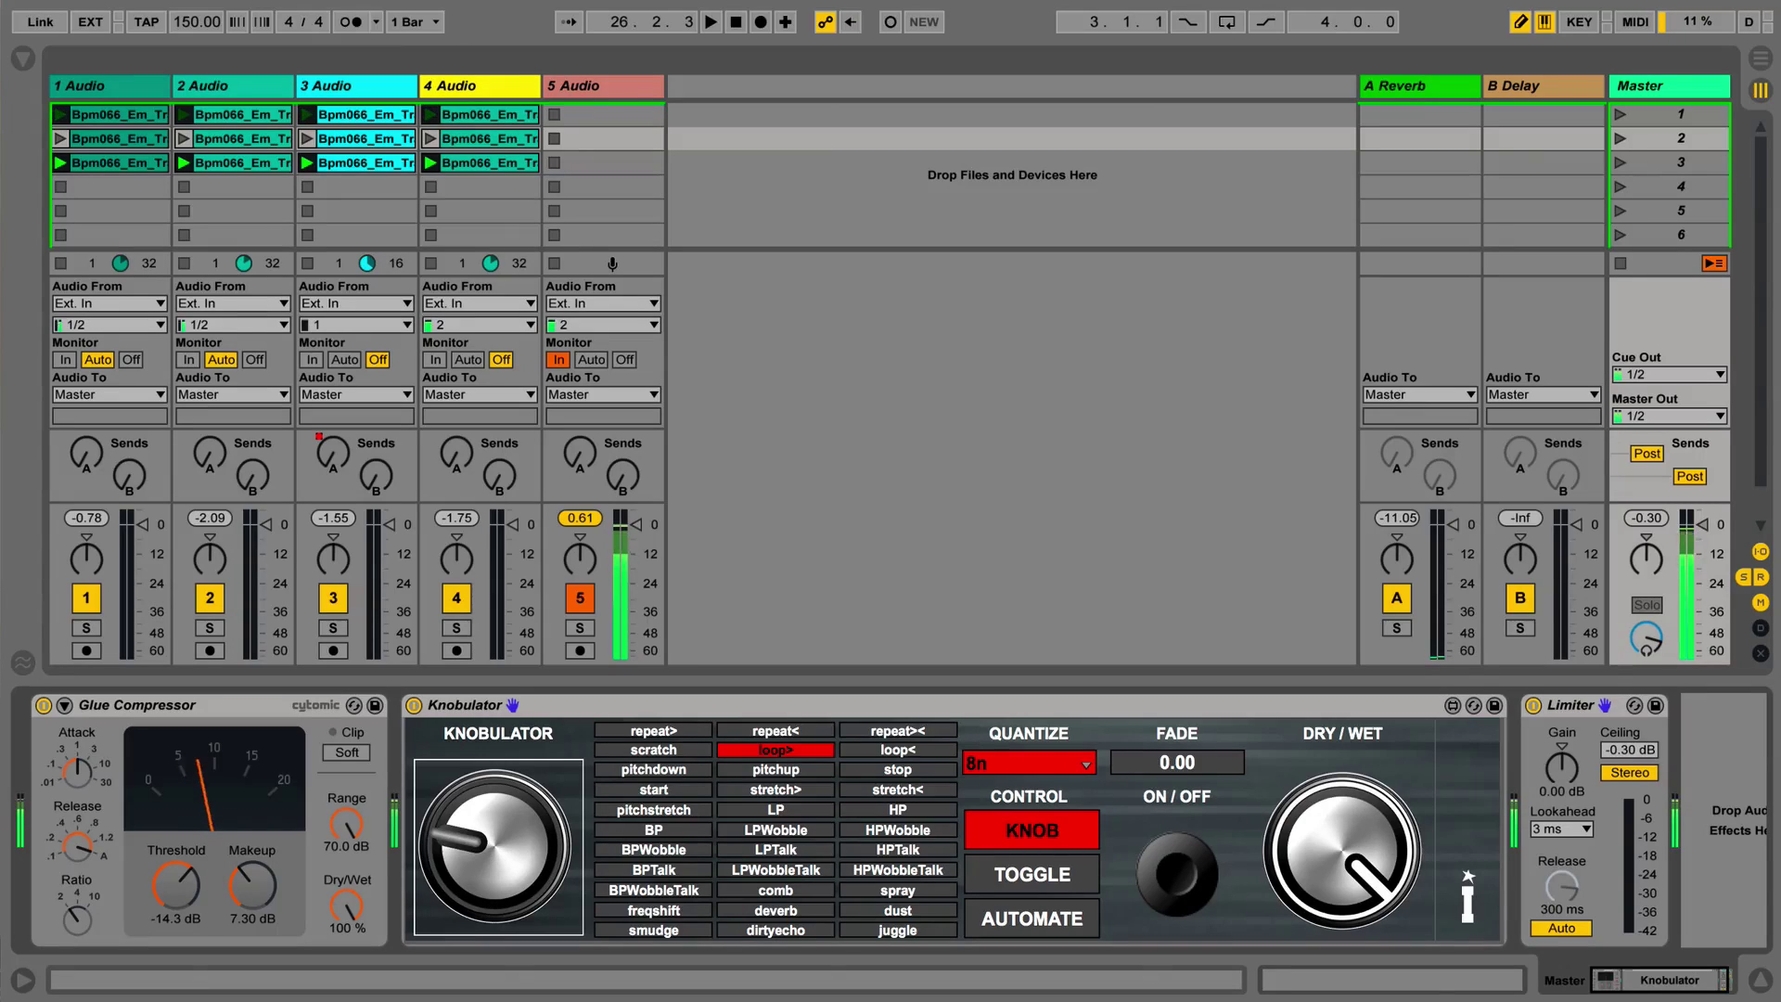
mouse_move(497, 835)
left_mouse_down()
mouse_move(497, 769)
mouse_move(497, 809)
left_mouse_up()
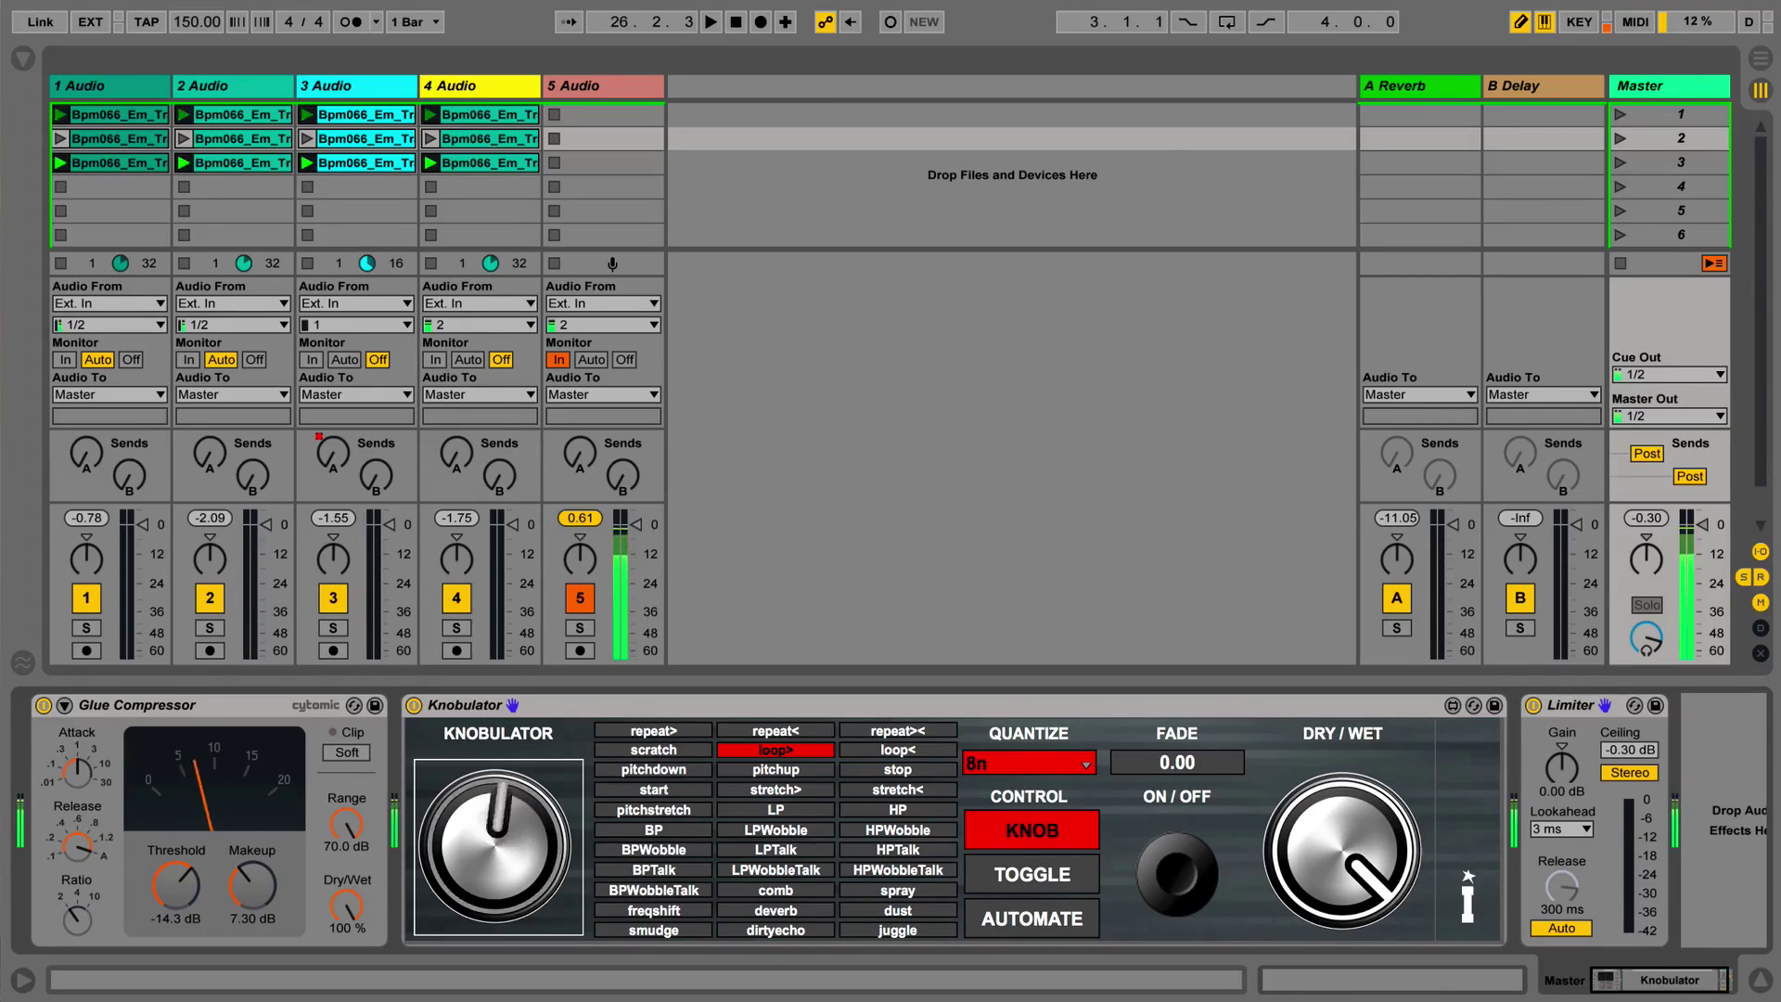
- Select the repeat> effect in Knobulator and sweep the main knob to try it
left_click(653, 735)
left_click(495, 851)
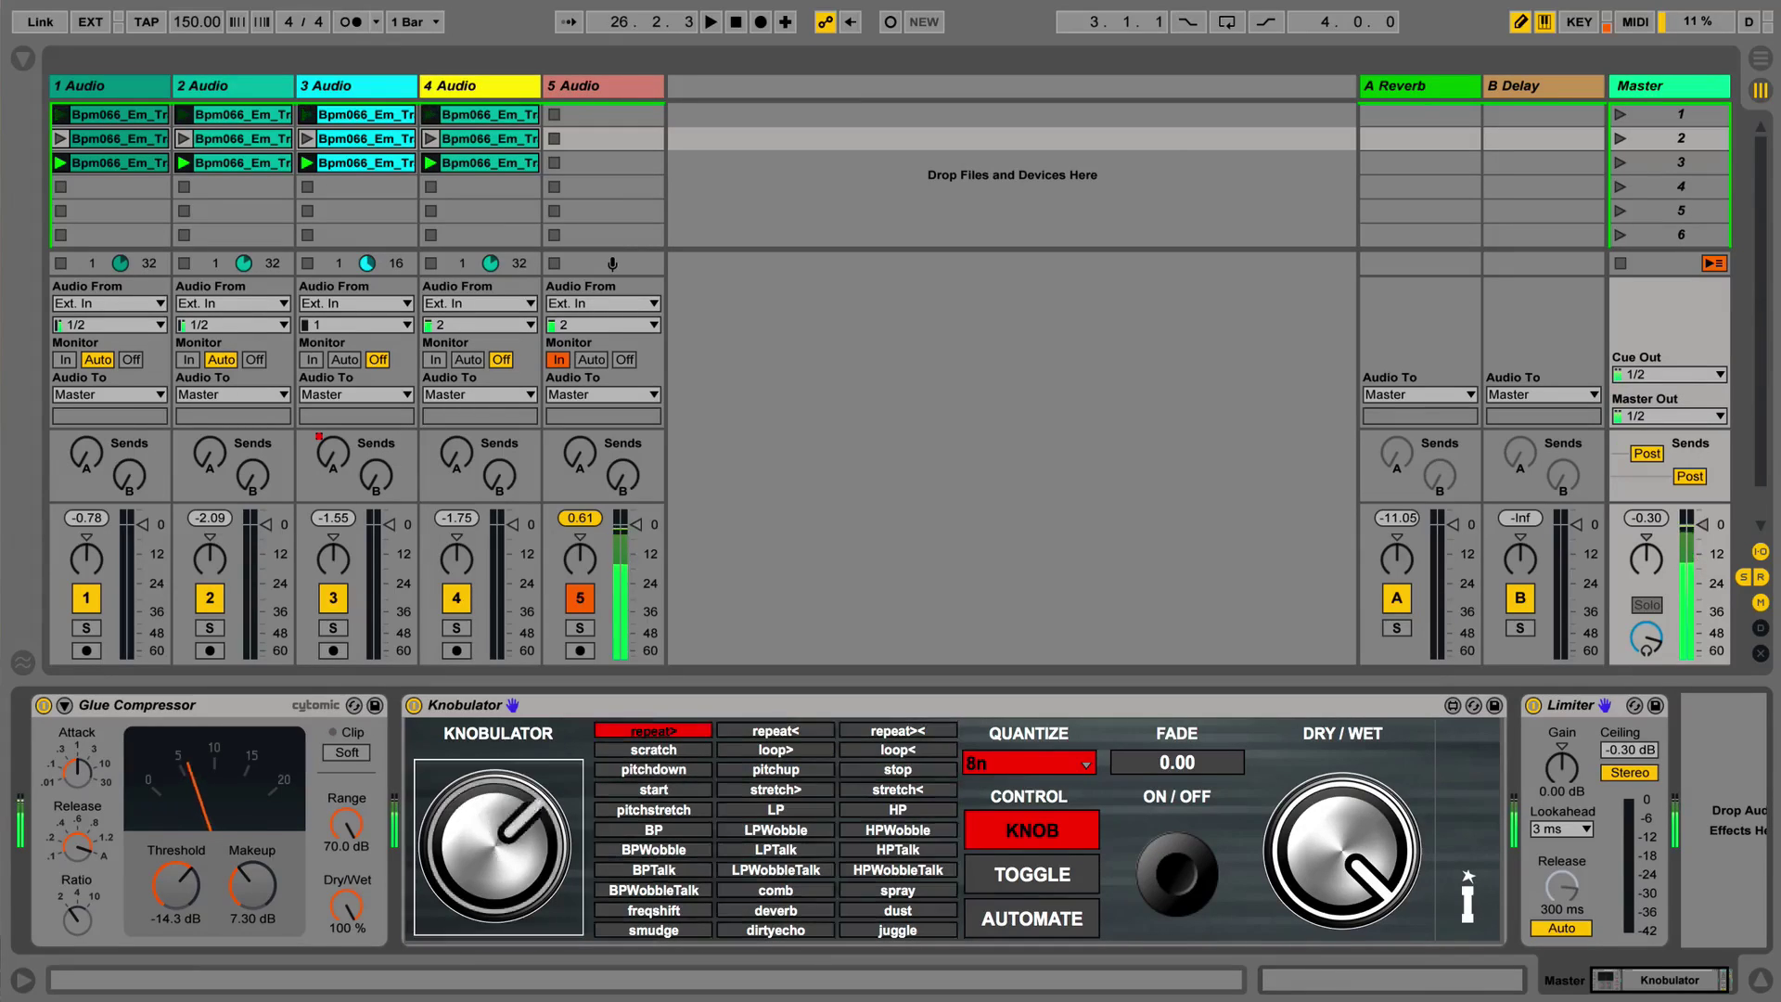
mouse_move(495, 851)
left_mouse_down()
mouse_move(495, 816)
mouse_move(496, 851)
left_mouse_up()
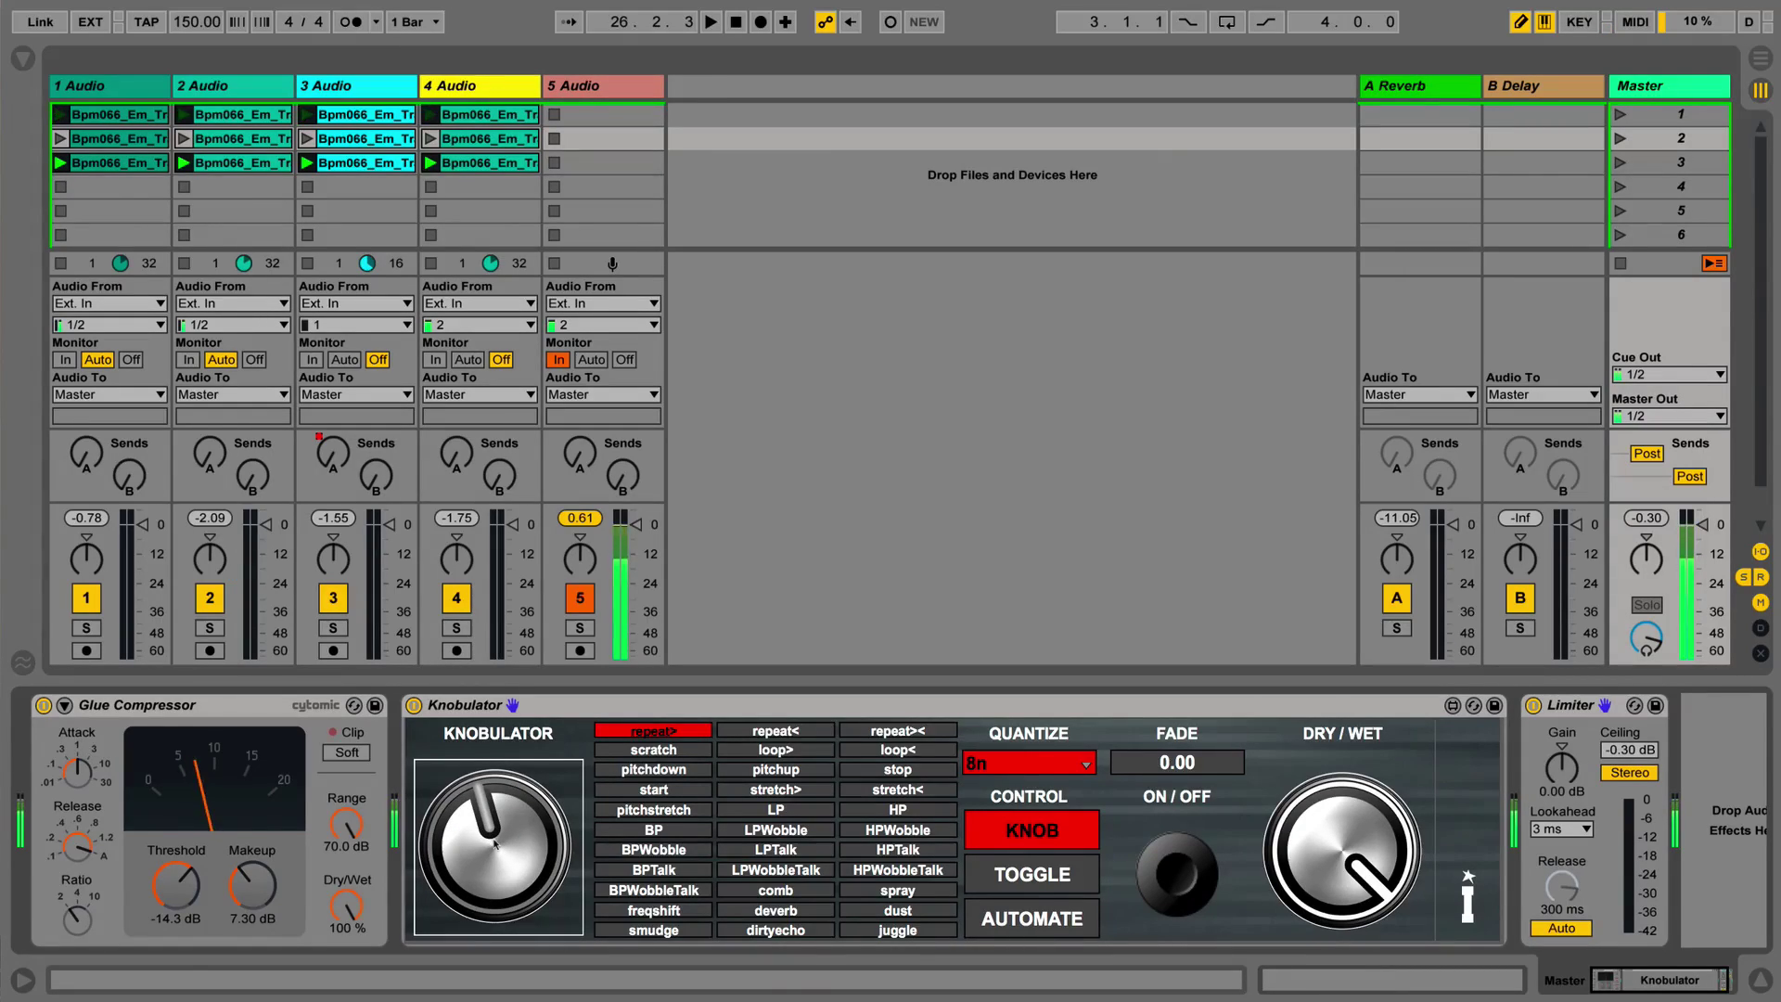
- Start playback, launch scene 2 and sweep the Knobulator knob to apply repeat> to the music
key("space")
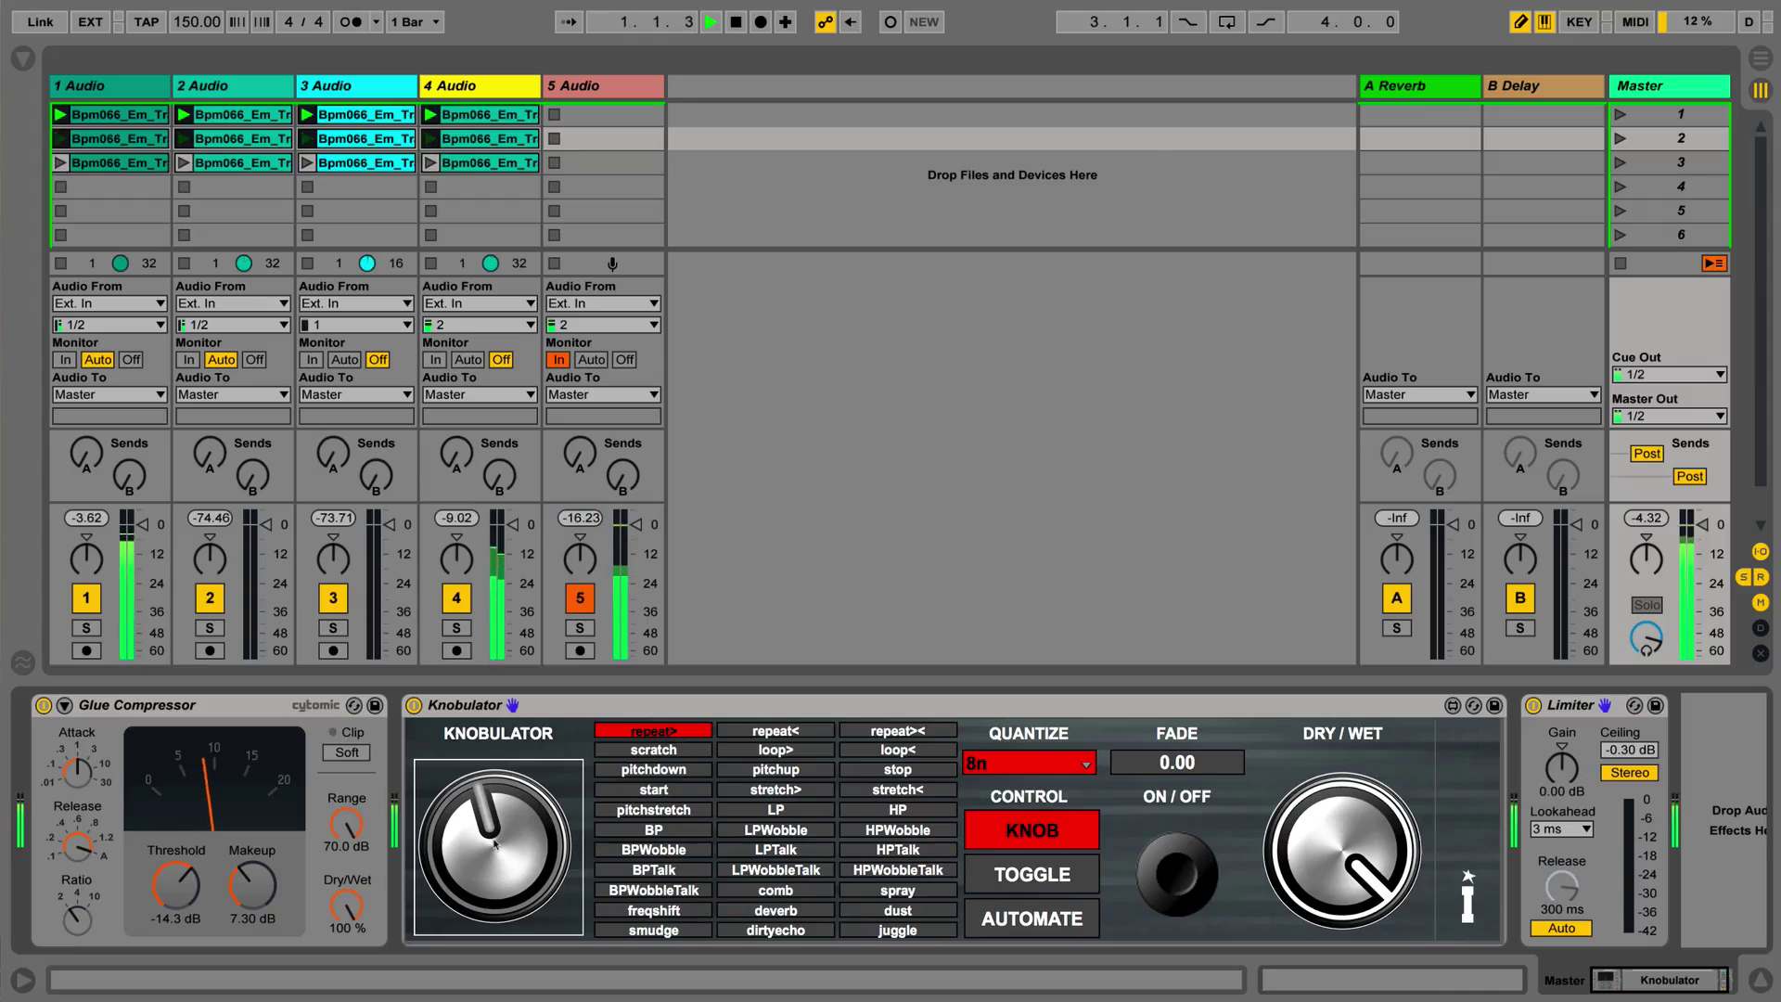
left_click(1619, 139)
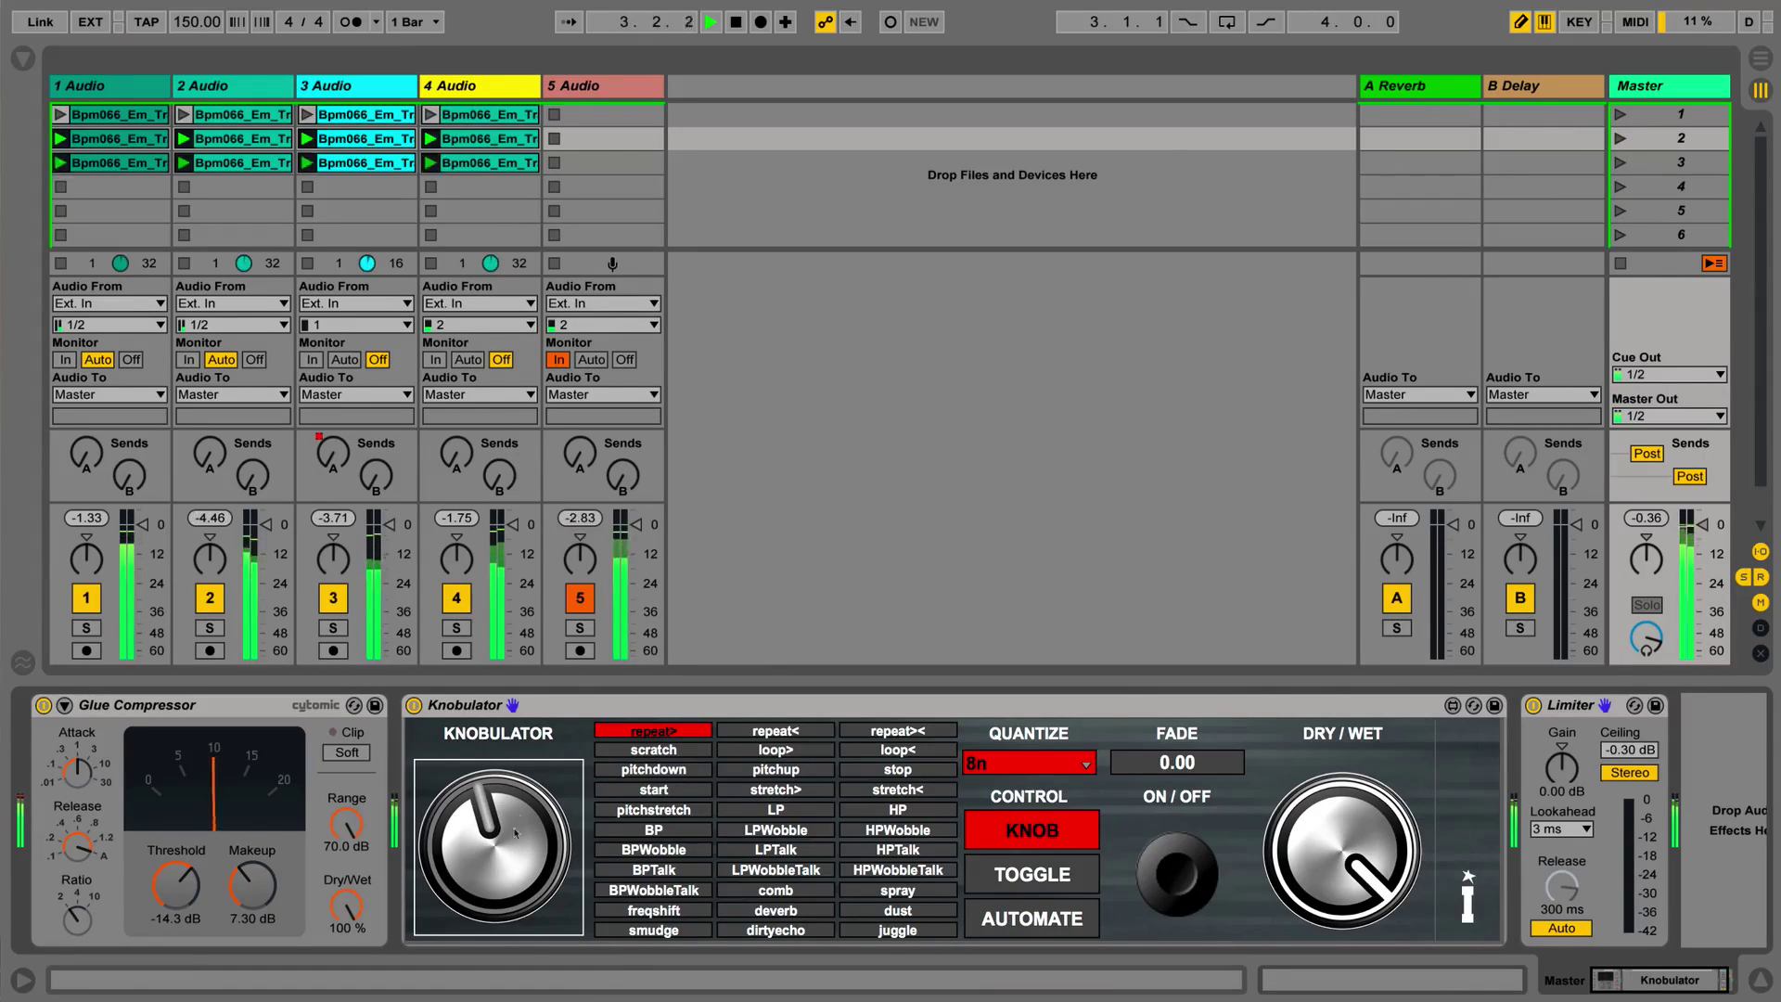
left_click_drag(515, 832, 494, 867)
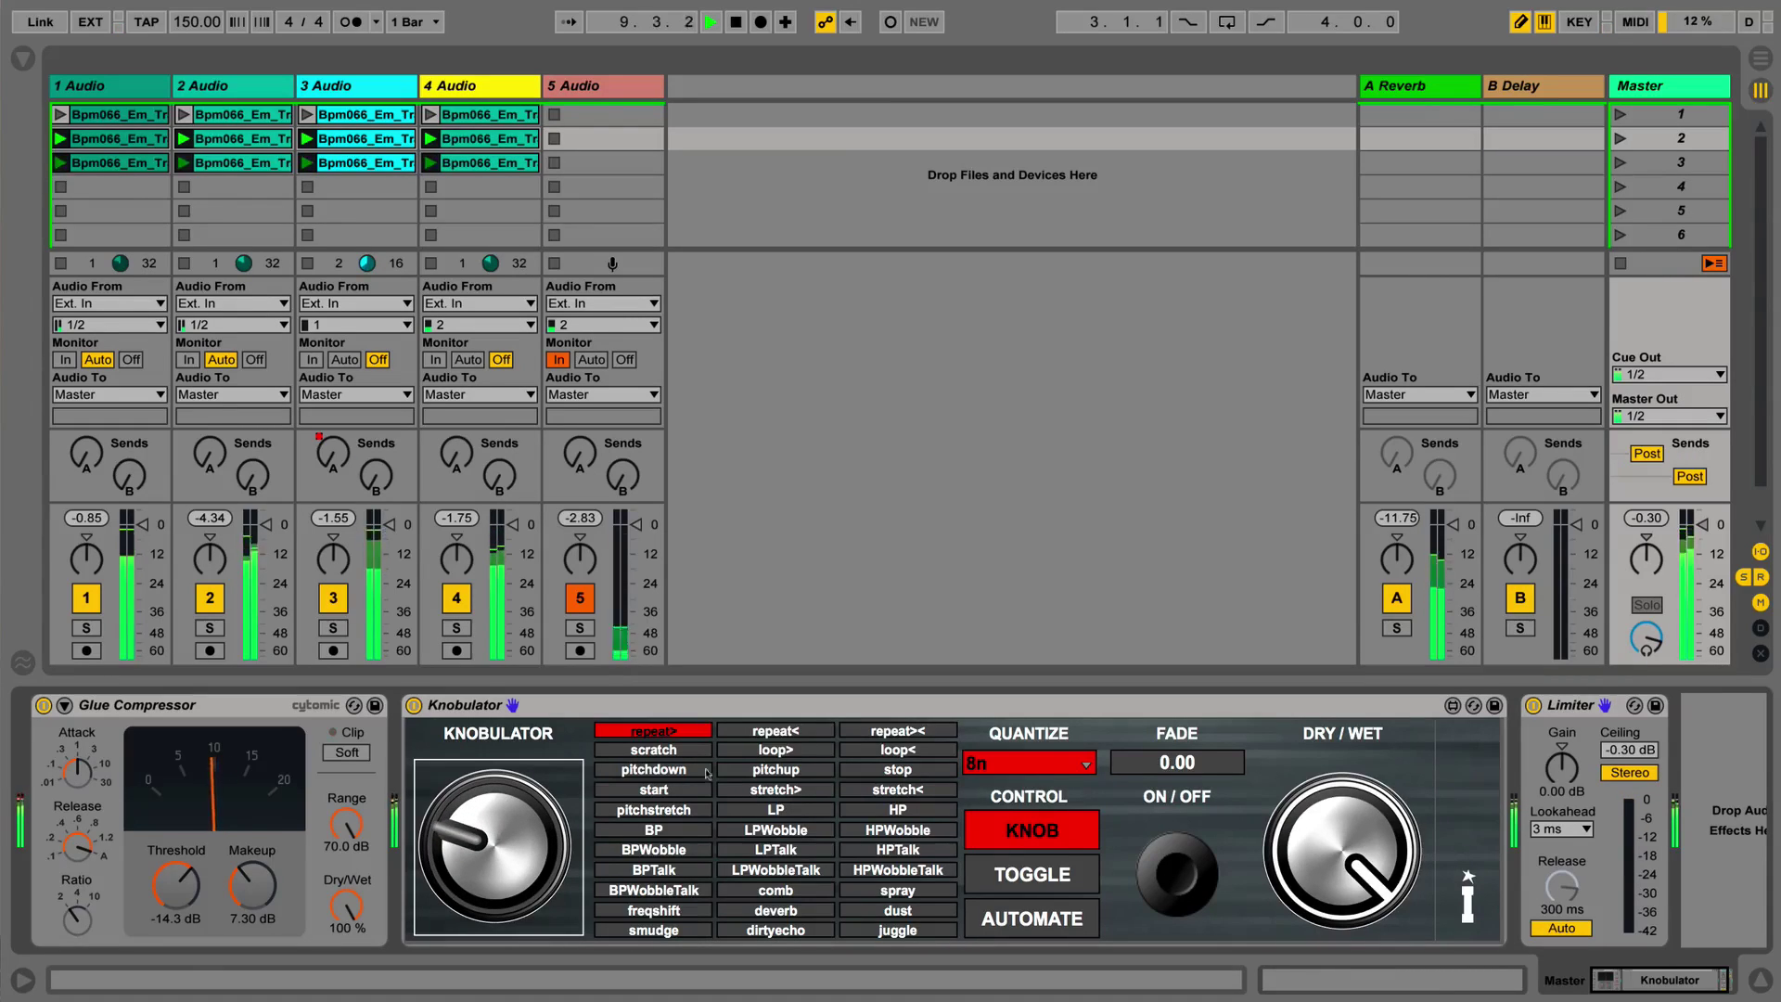
- Switch Knobulator to the stretch> effect and sweep its main knob during playback
left_click(743, 791)
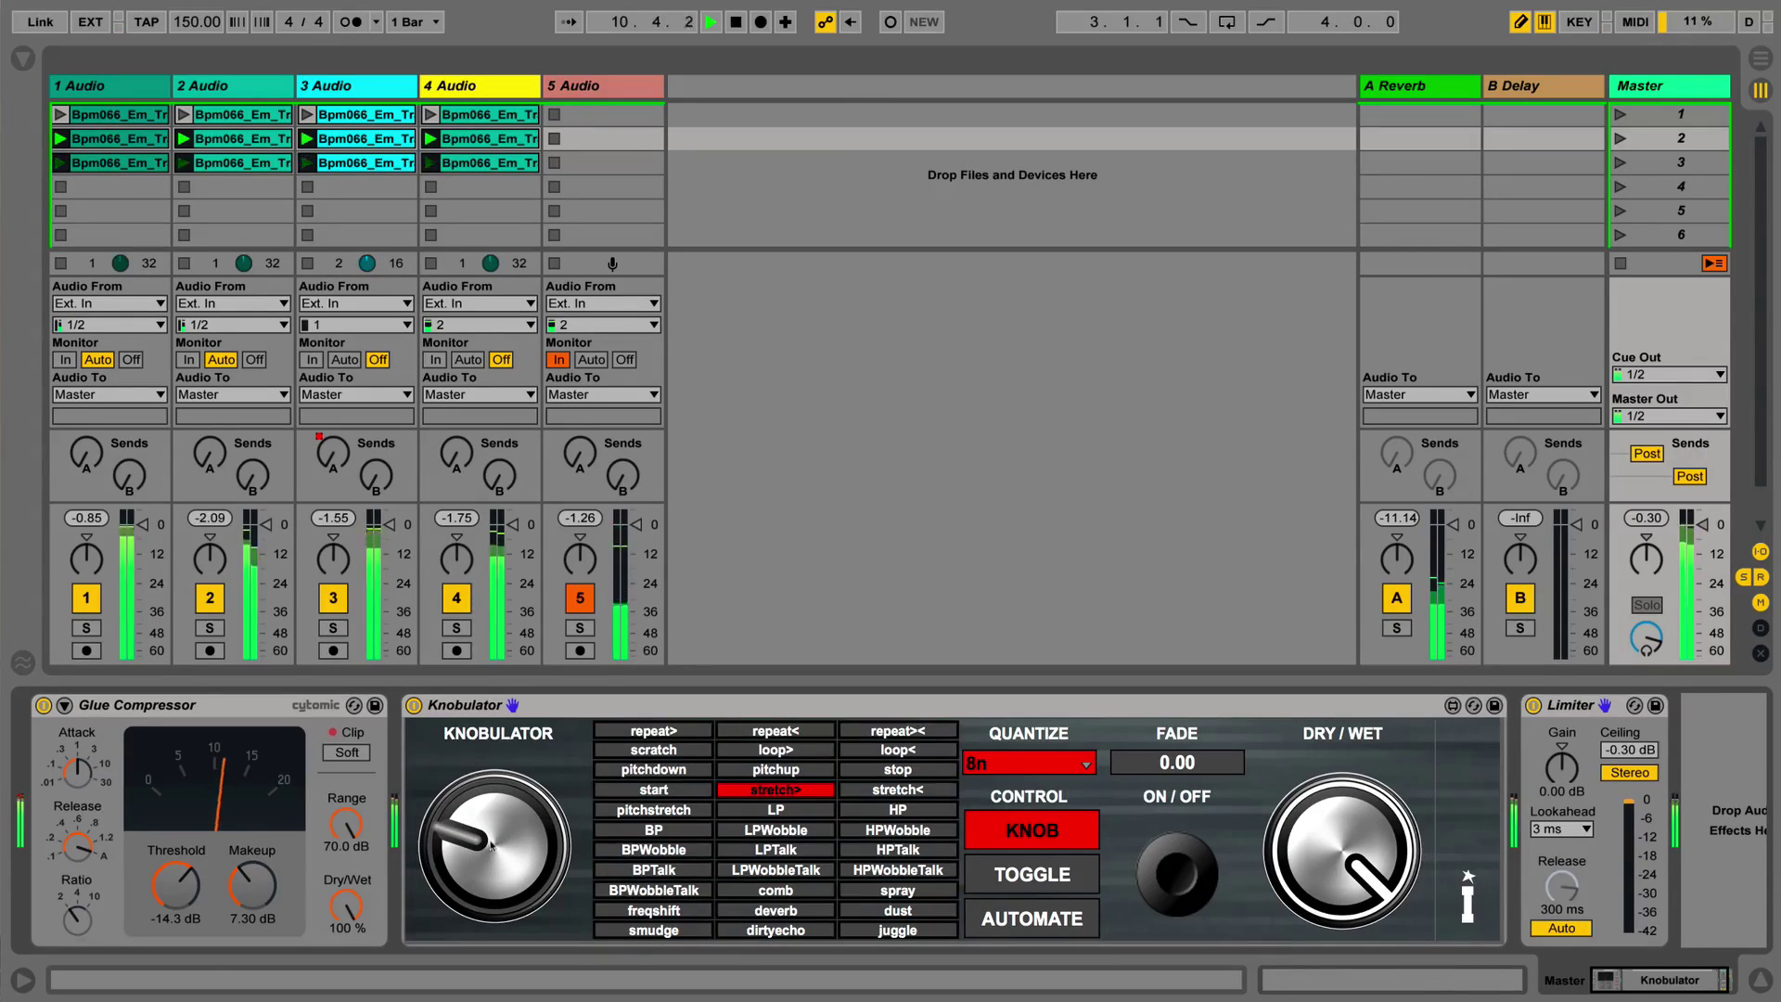
left_click_drag(492, 846, 492, 800)
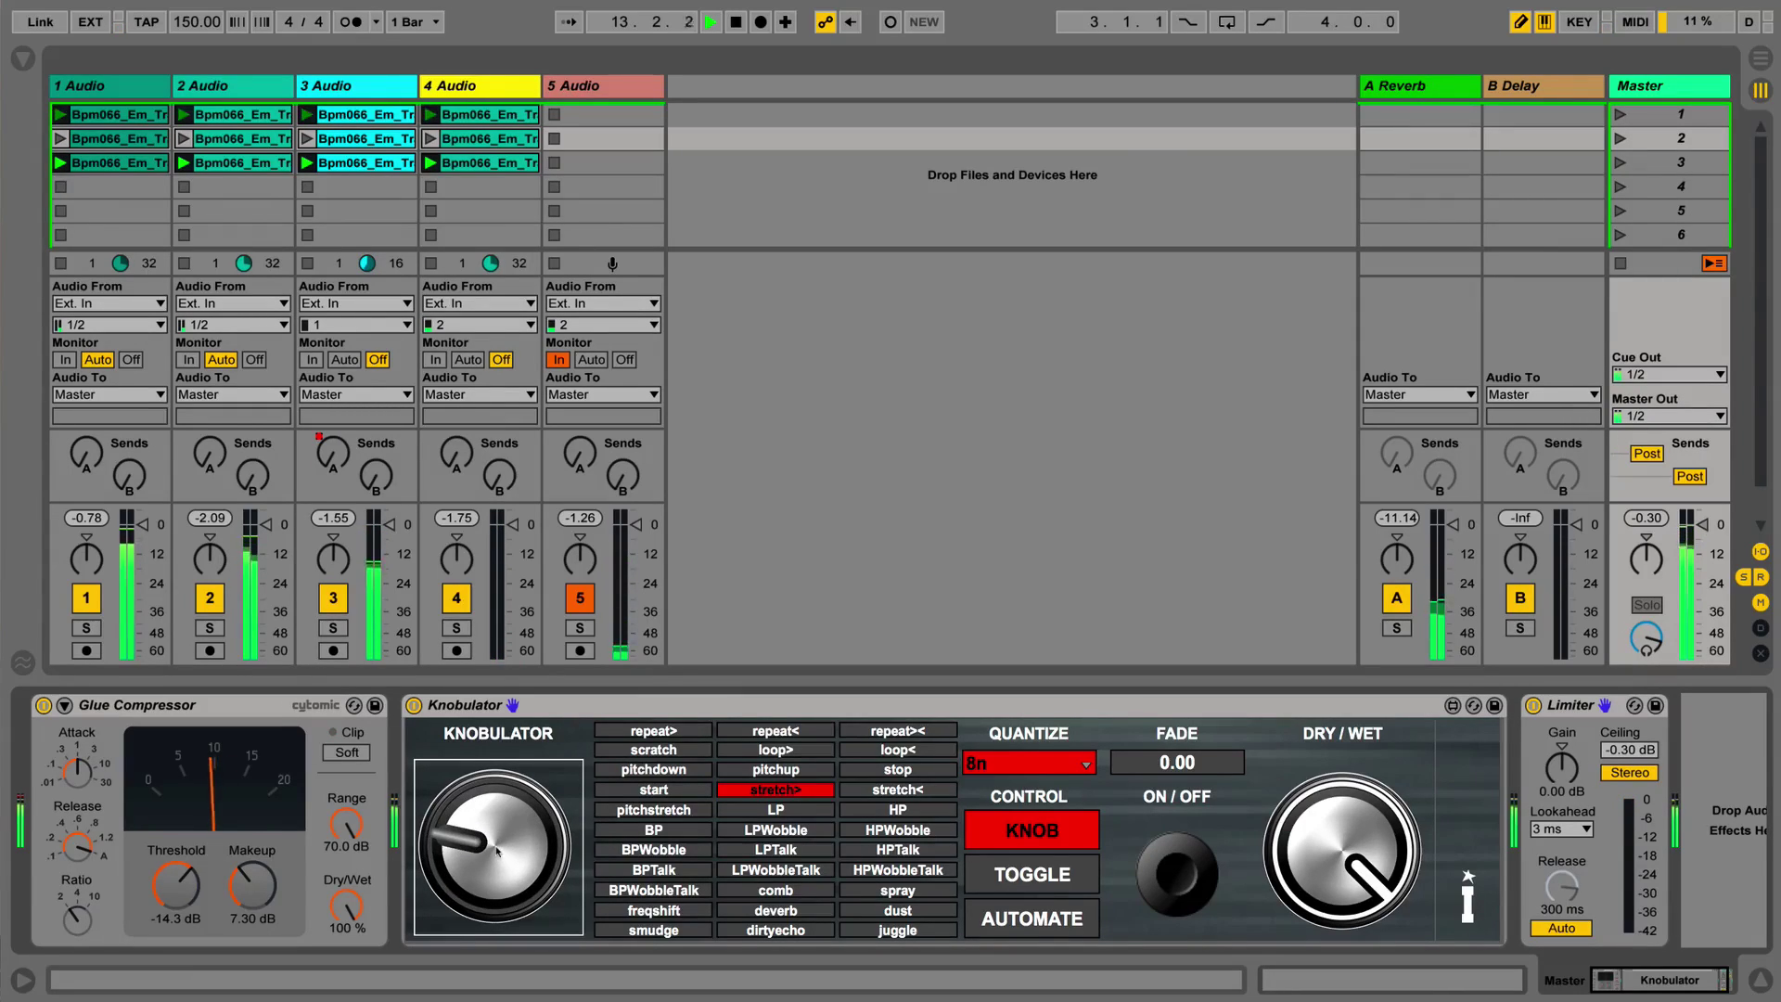
left_click_drag(496, 851, 497, 808)
- Switch to the HPWobble effect, sweep the Knobulator knob over the music and stop playback
left_click(868, 826)
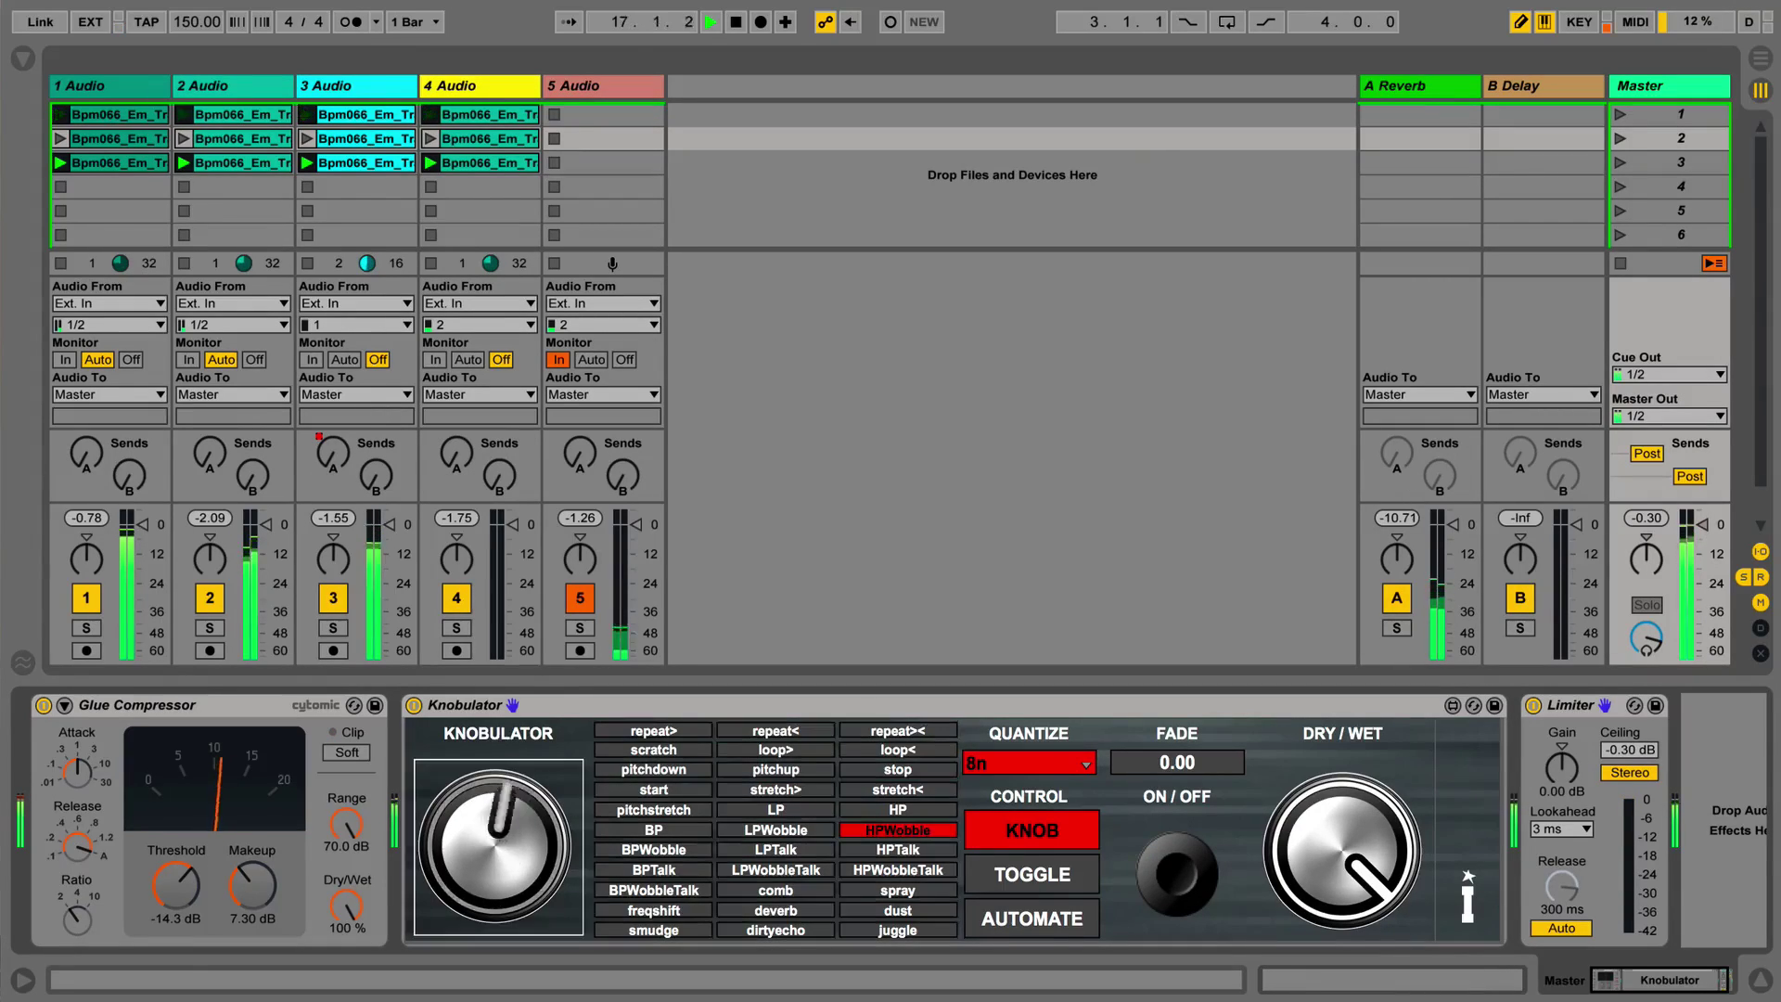
mouse_move(508, 851)
left_mouse_down()
mouse_move(509, 765)
mouse_move(509, 839)
left_mouse_up()
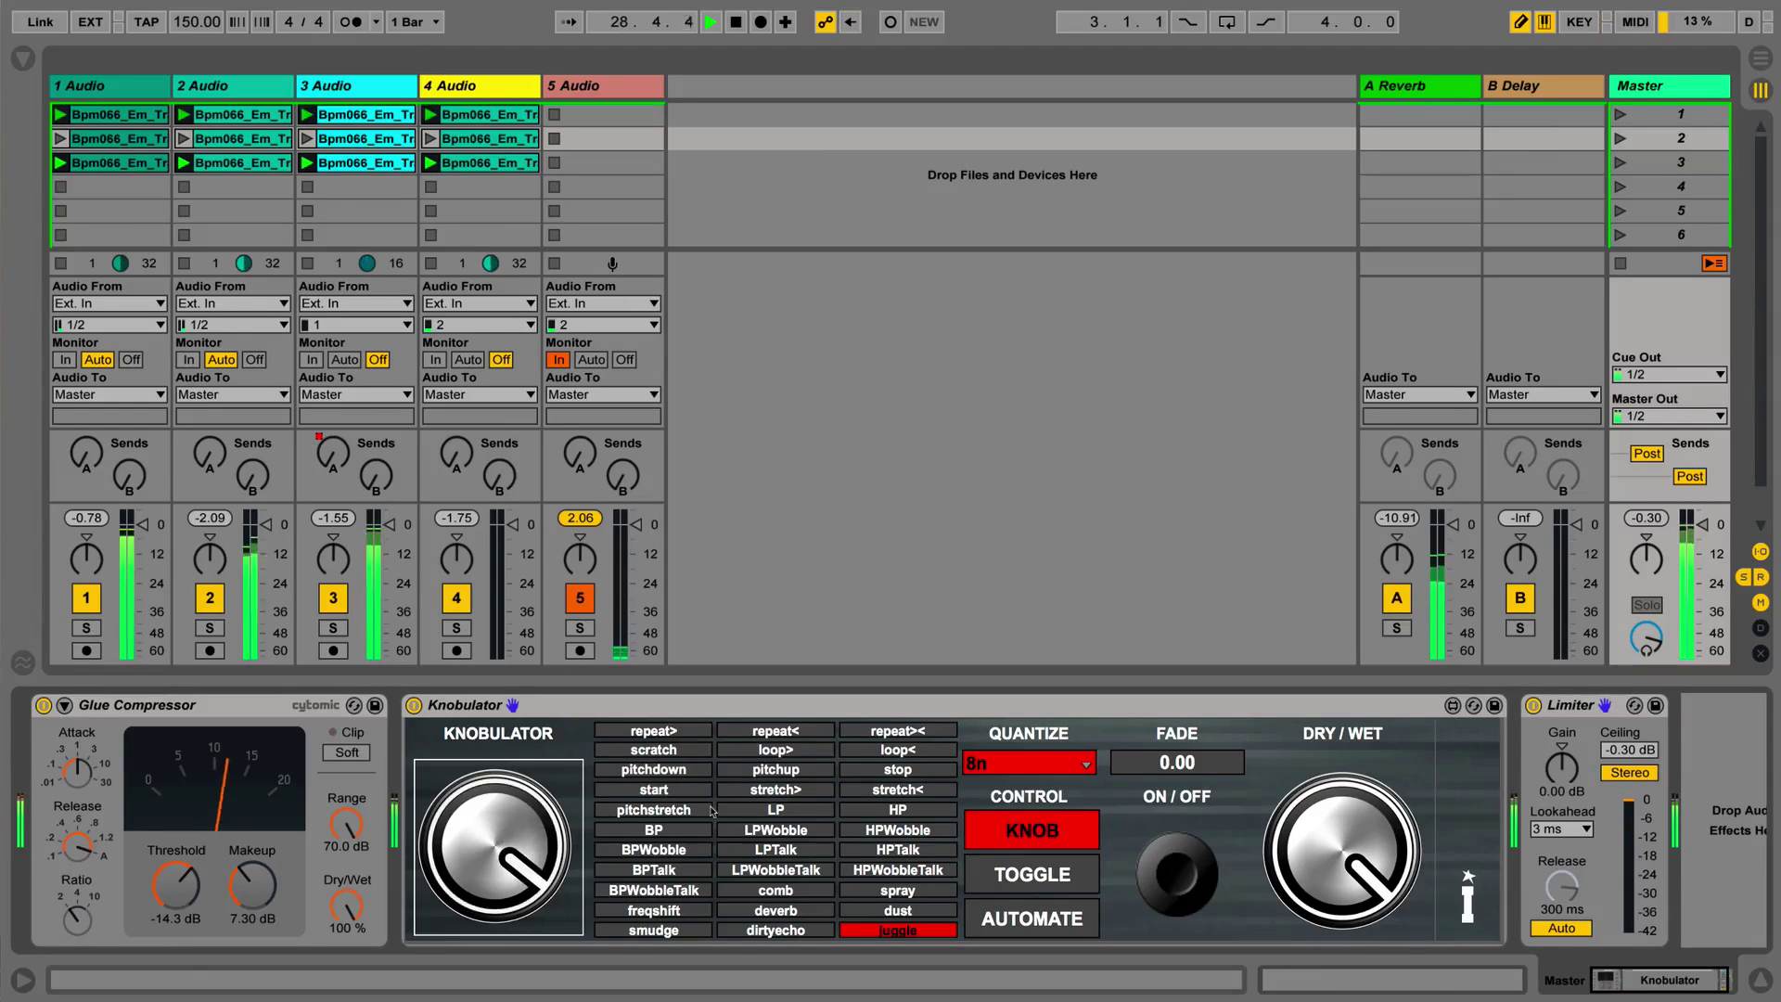
key("space")
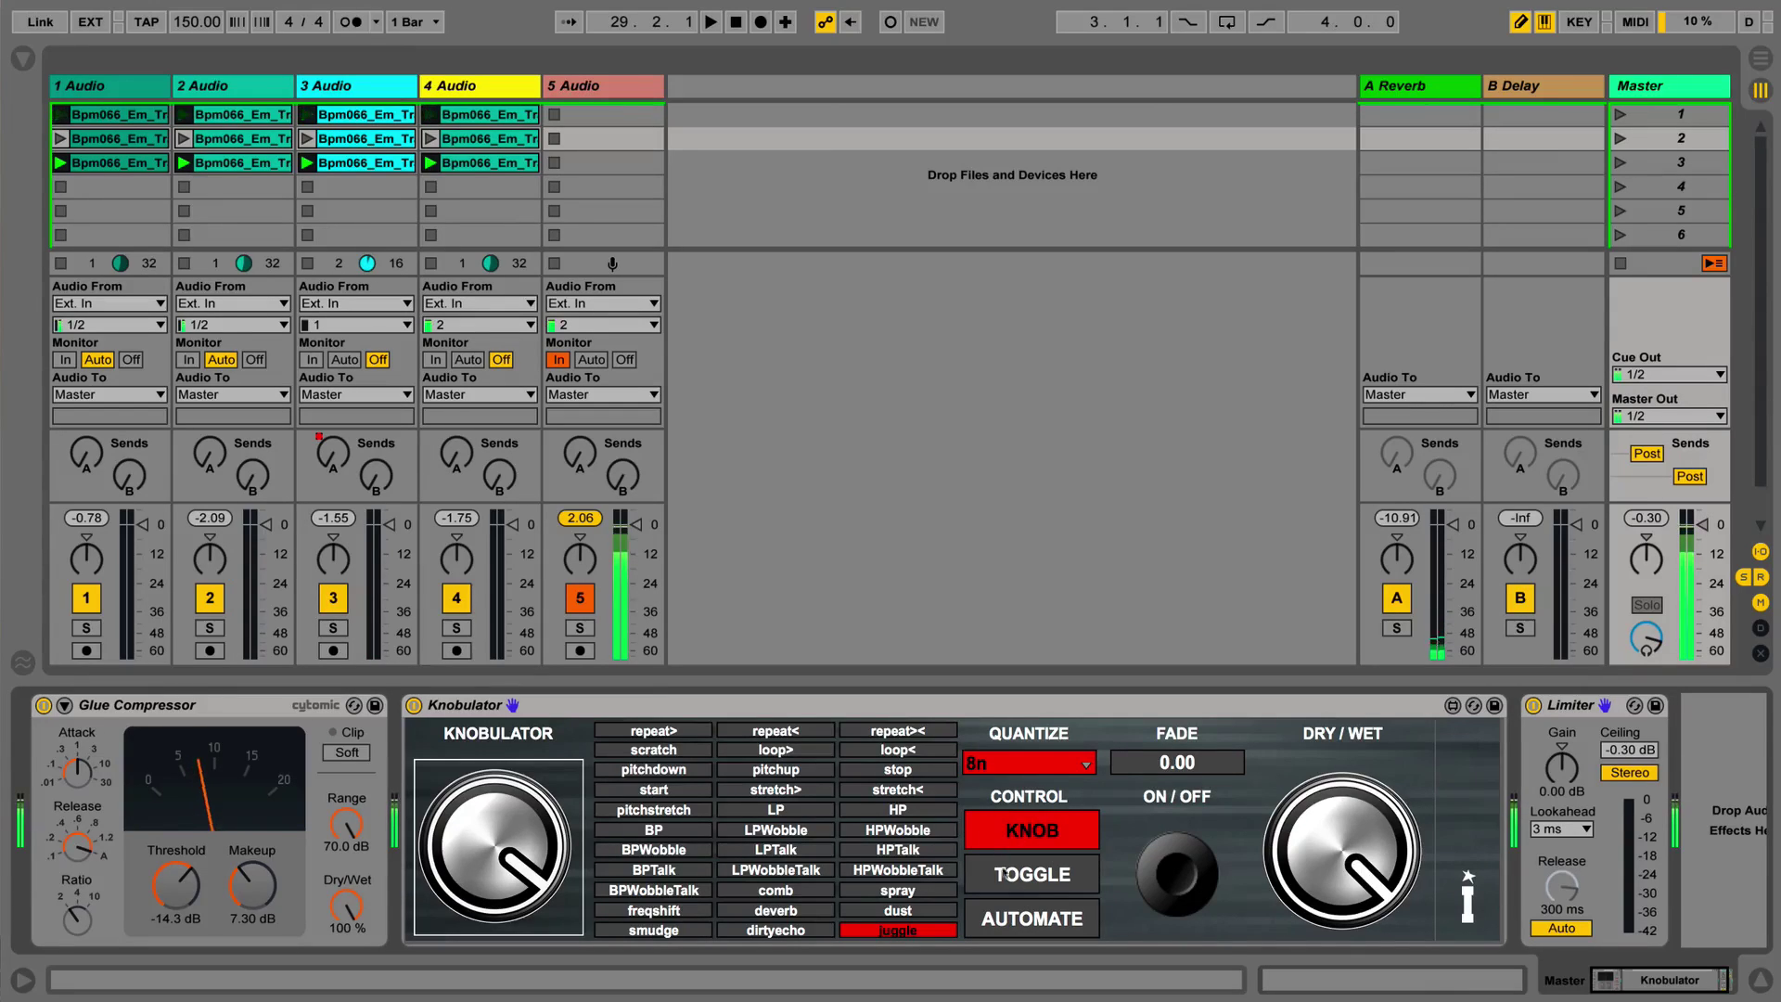
- Set Knobulator's control mode to Toggle and try its On/Off switch on and off
left_click(1036, 876)
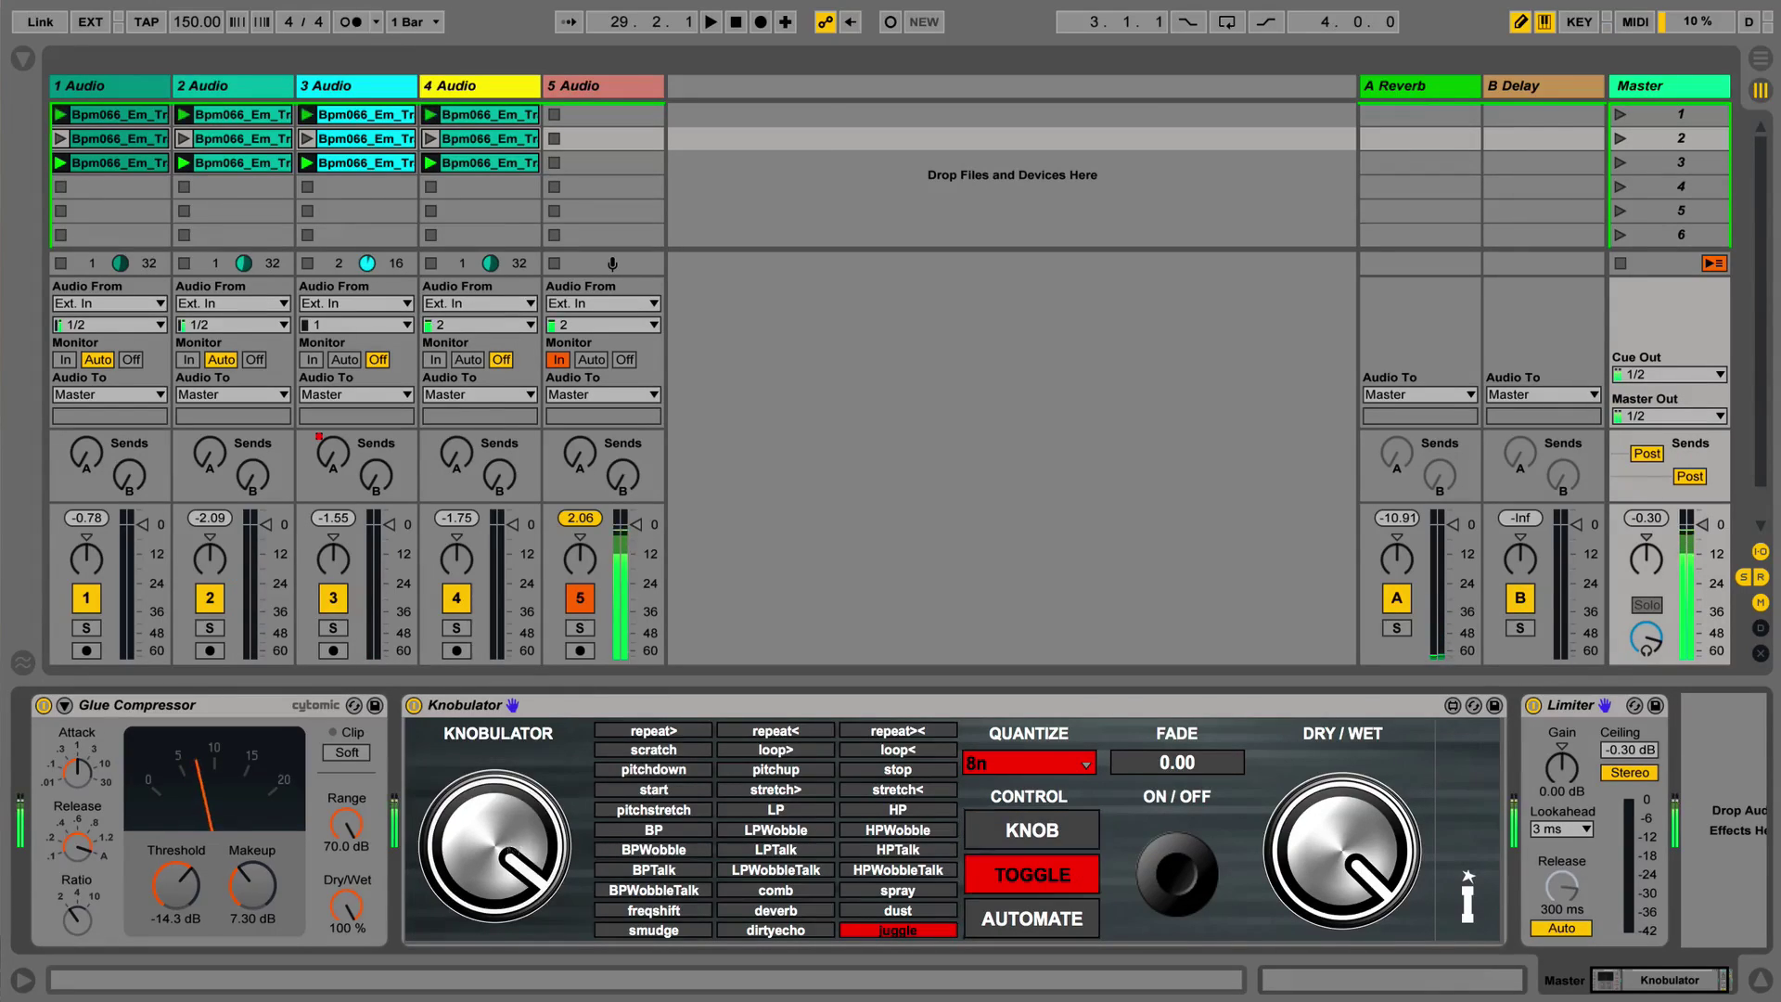
left_click(1175, 882)
left_click(1176, 879)
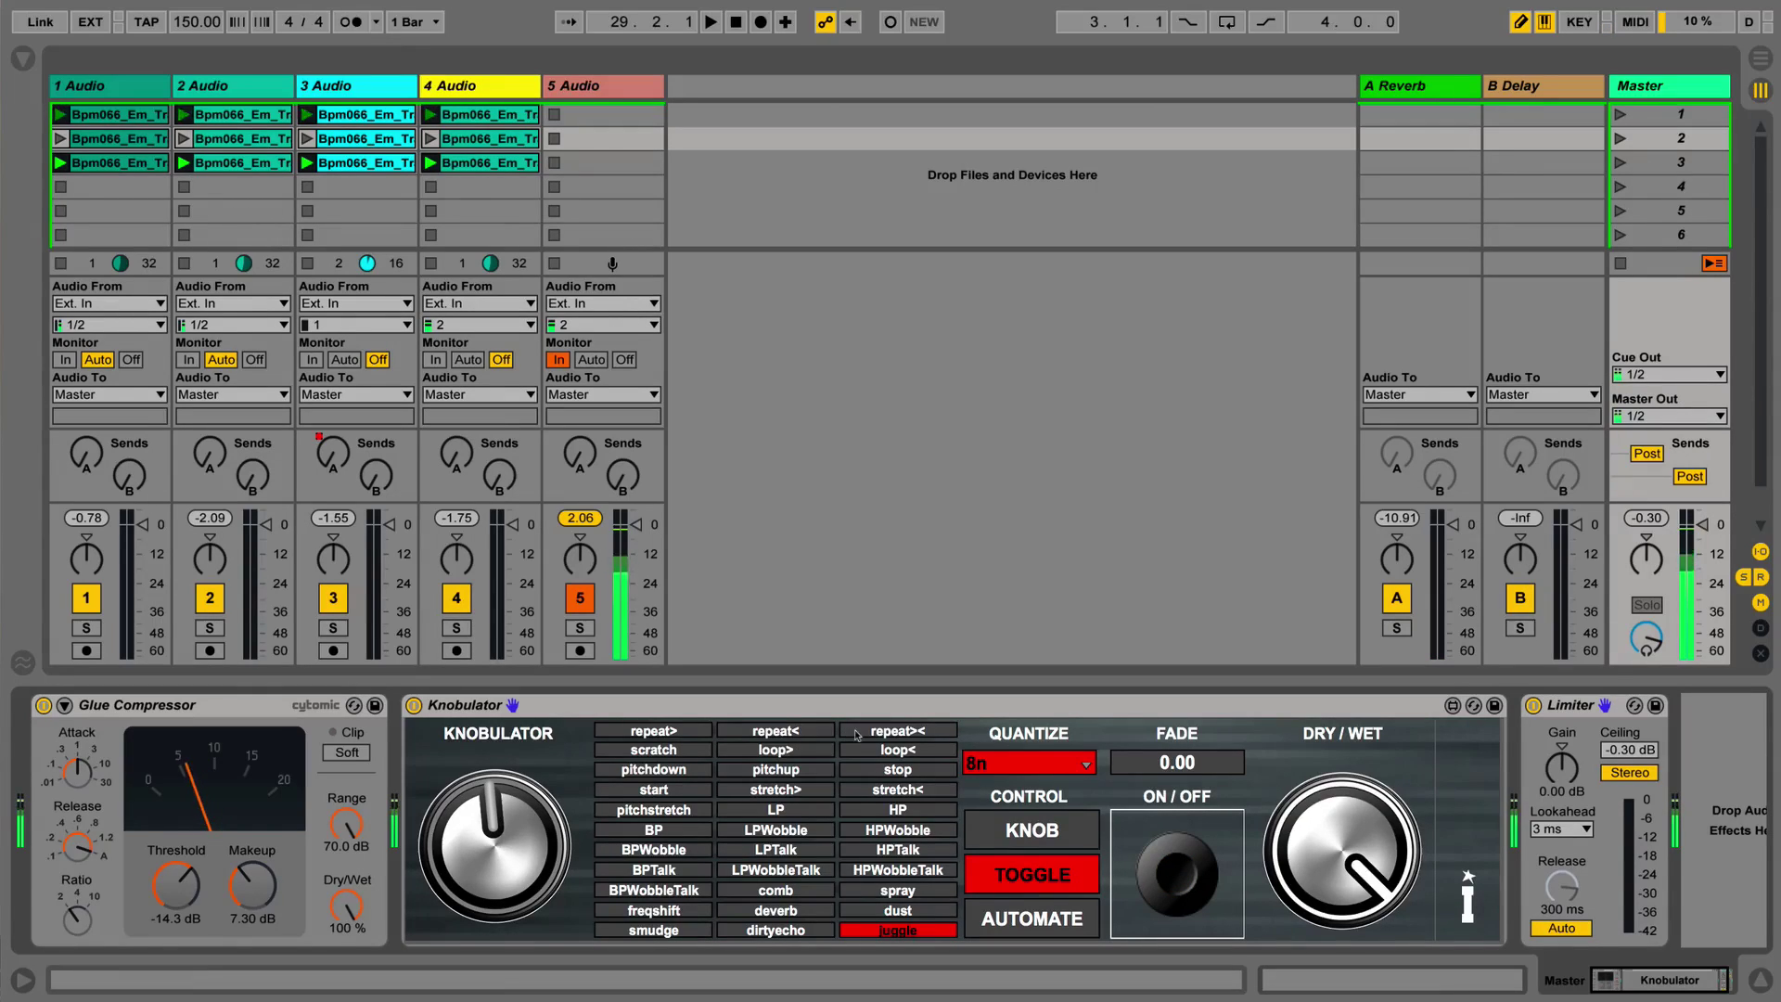
- Select the repeat> effect and set Knobulator's quantize value to 2n
left_click(671, 733)
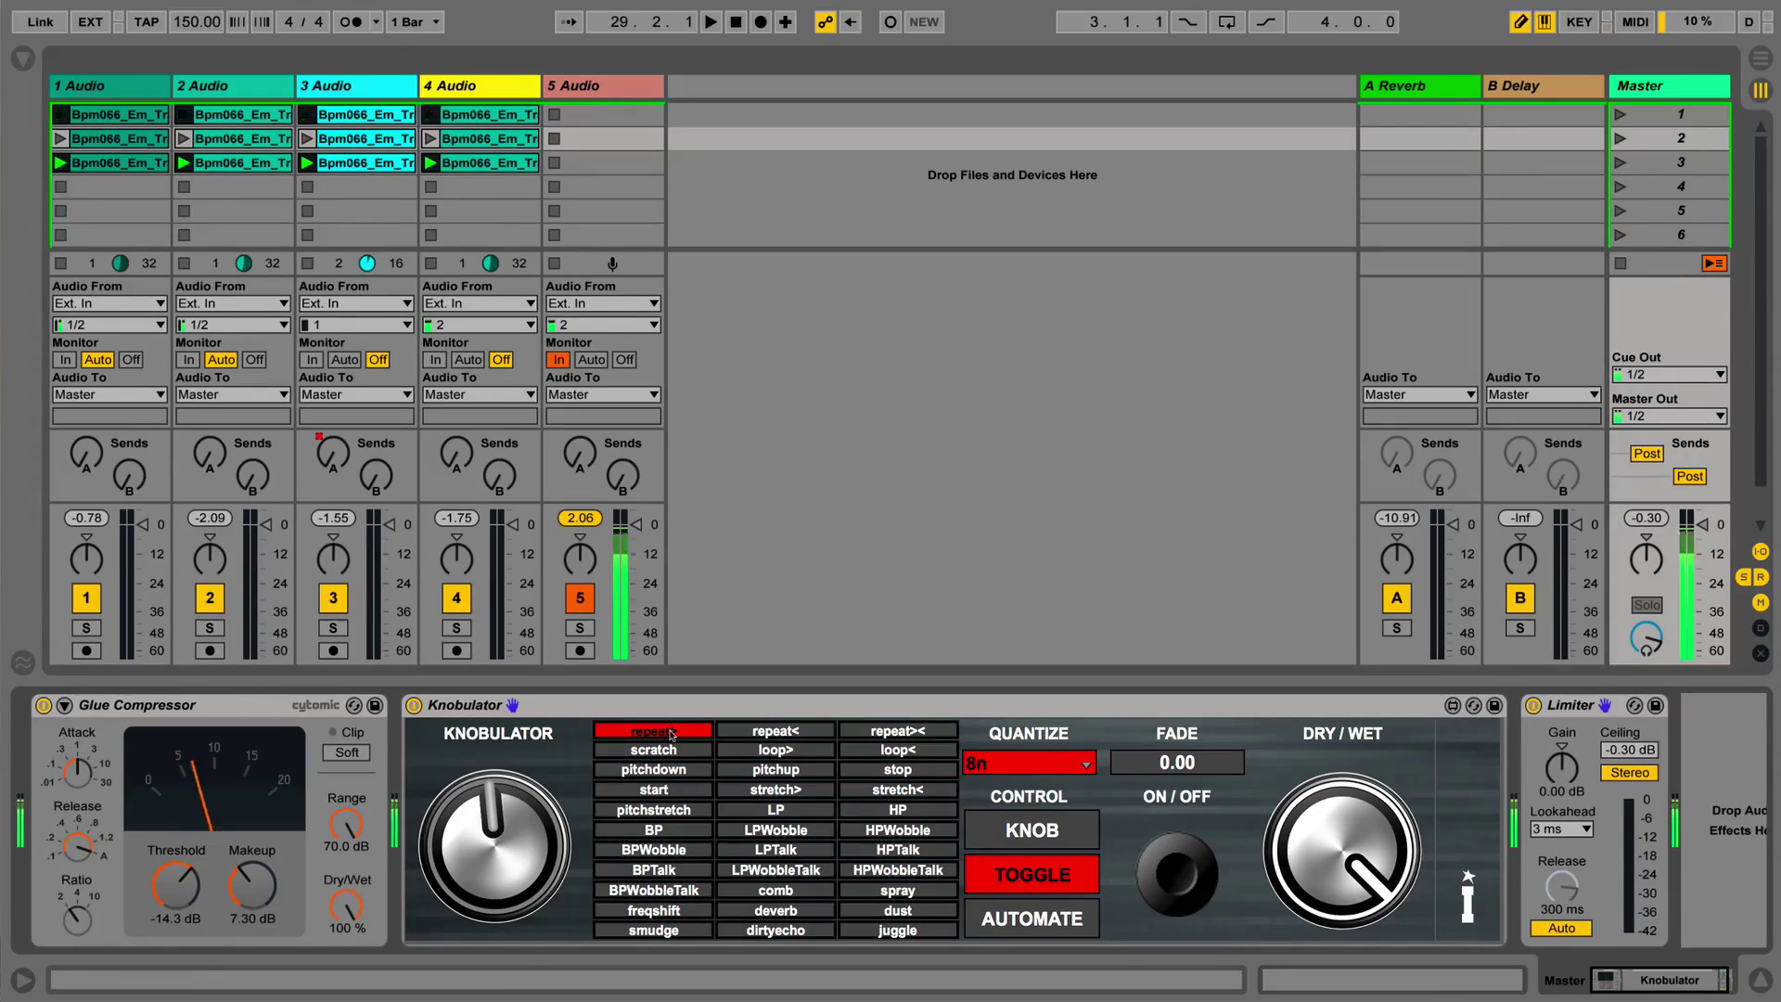
left_click(1047, 766)
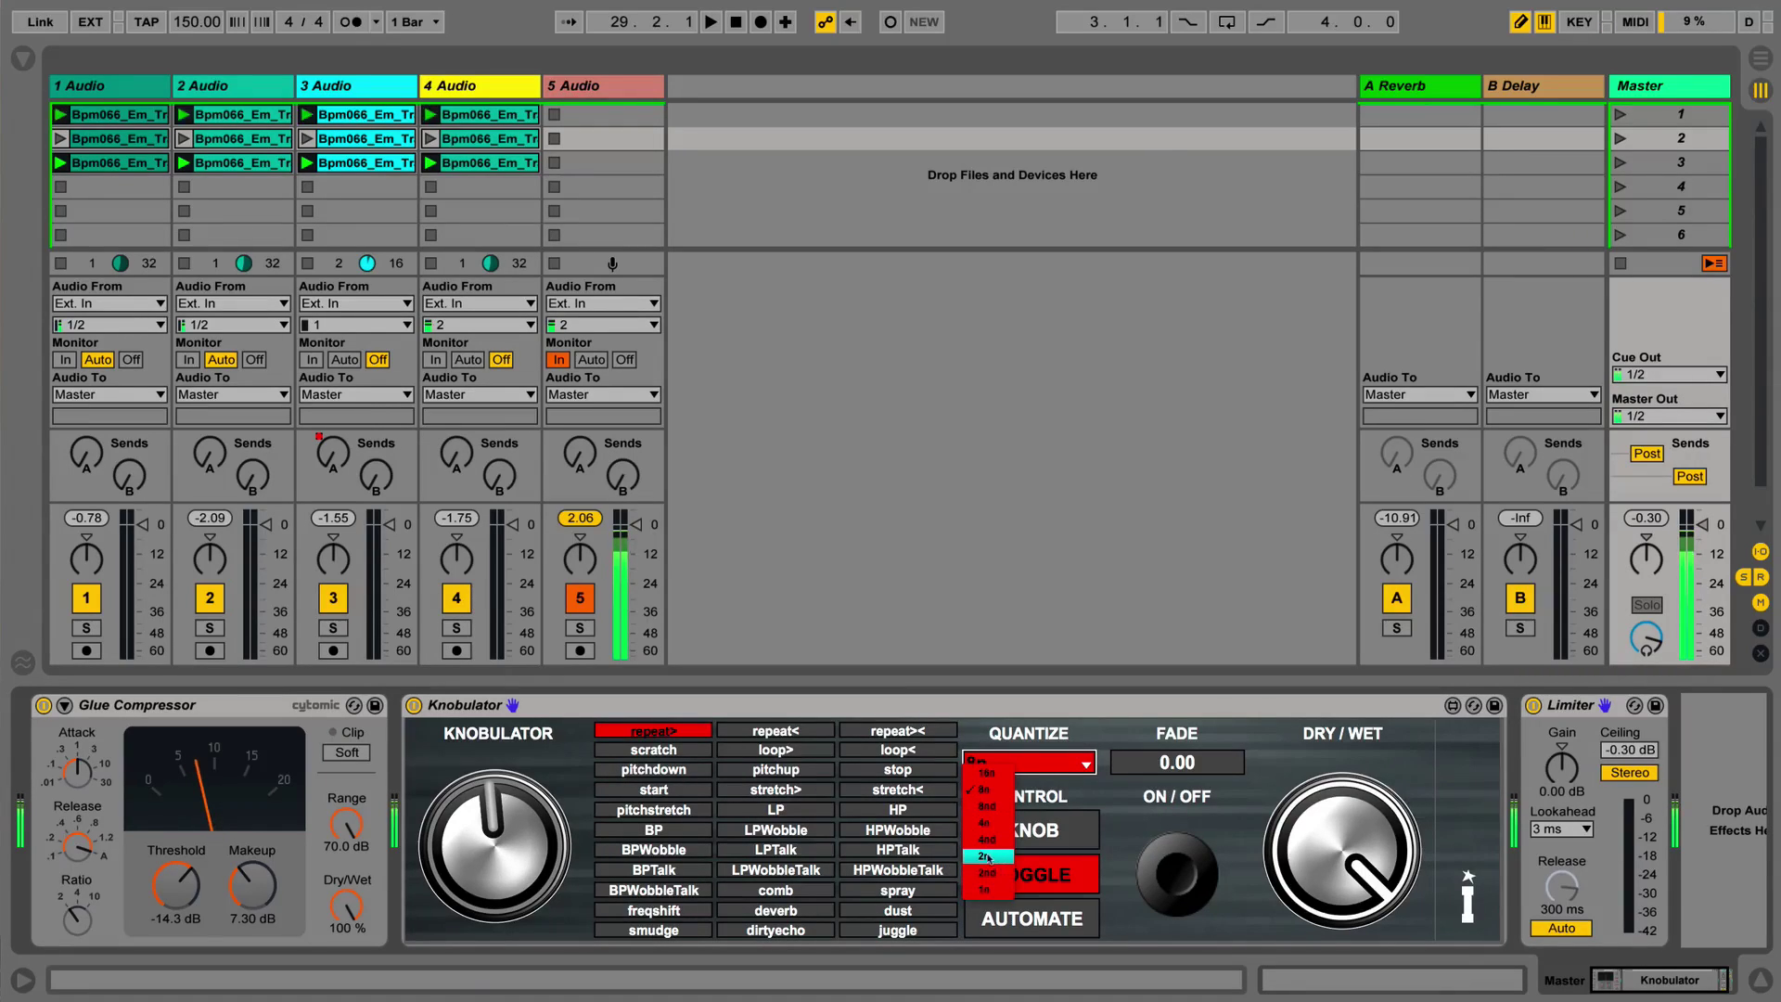
left_click(991, 859)
- Play the clips, switch the repeat> effect on, turn the Knobulator knob up and switch the effect off
key("space")
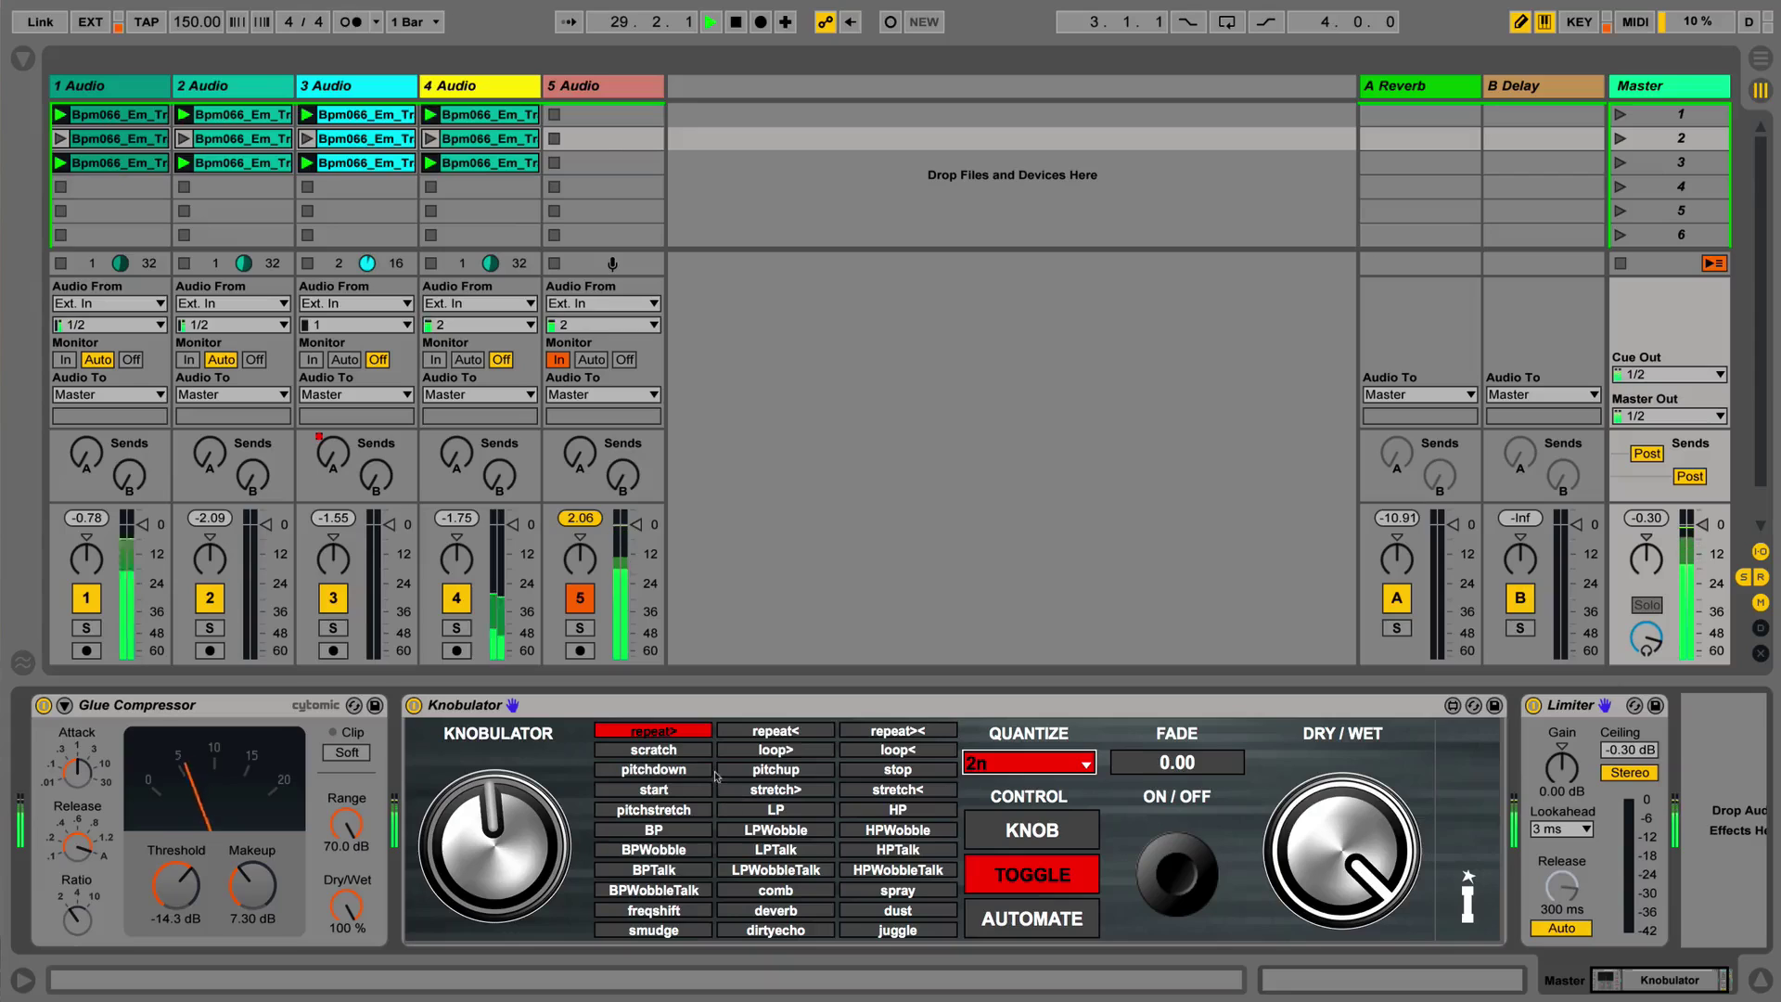
left_click(1176, 880)
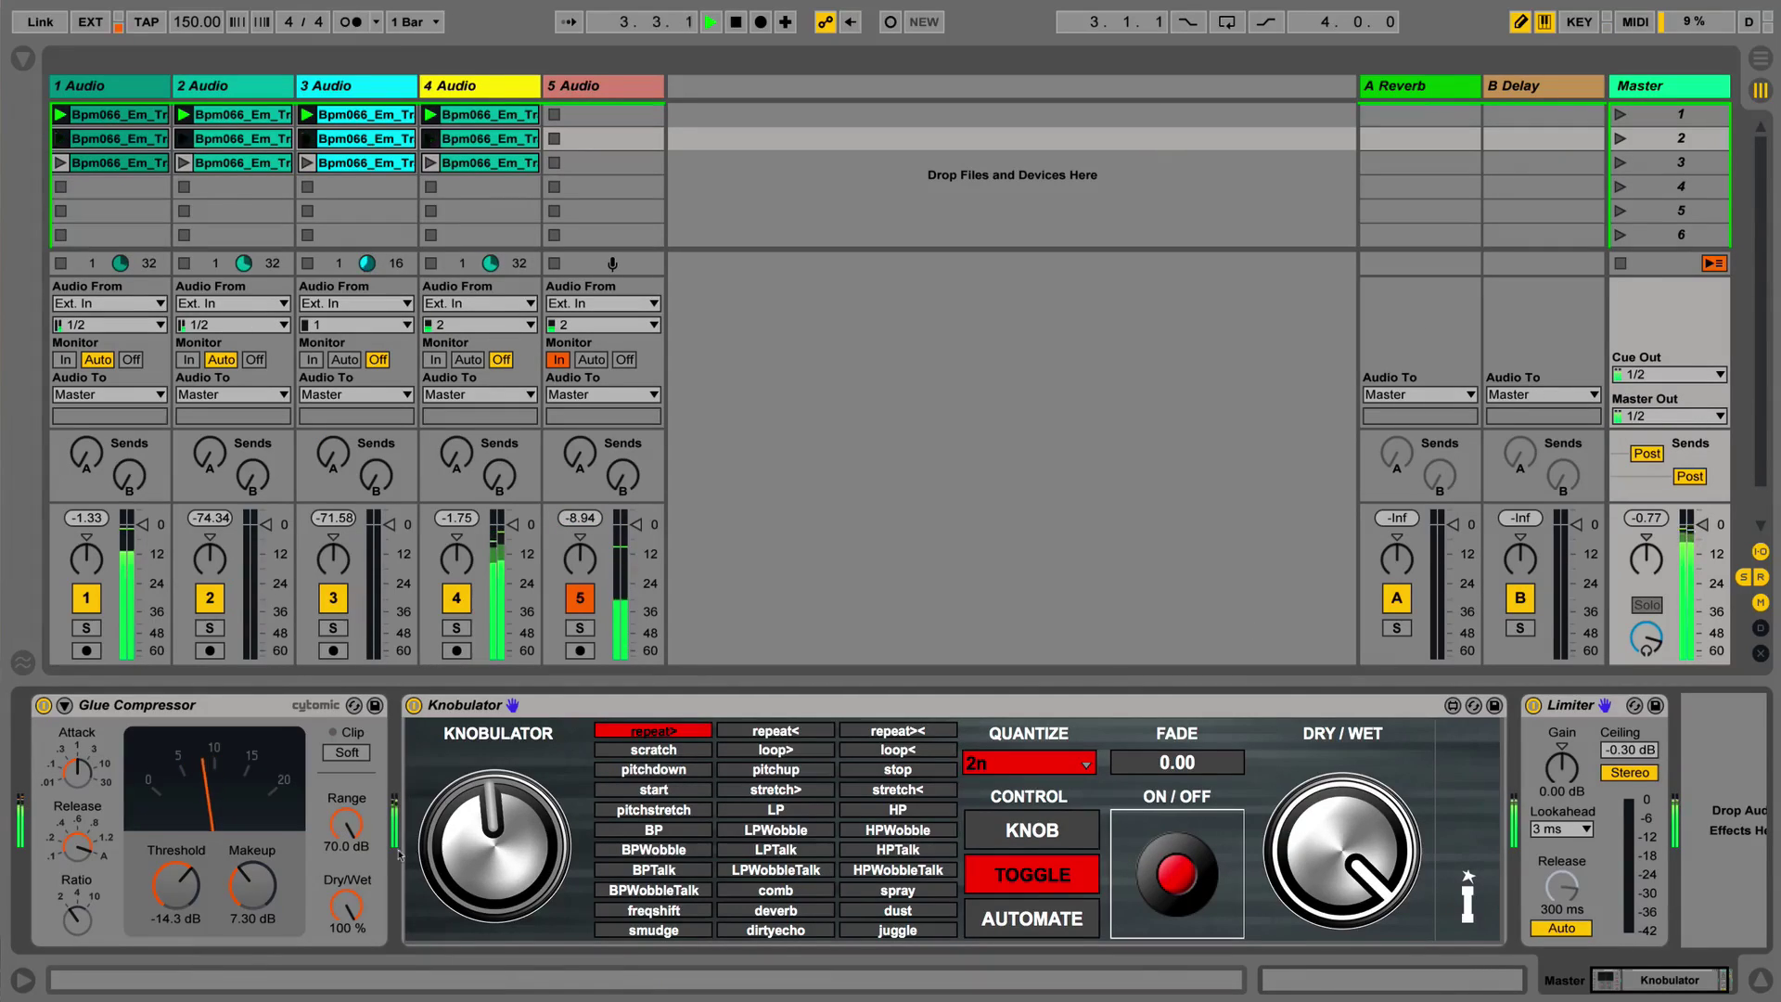
left_click_drag(497, 838, 496, 800)
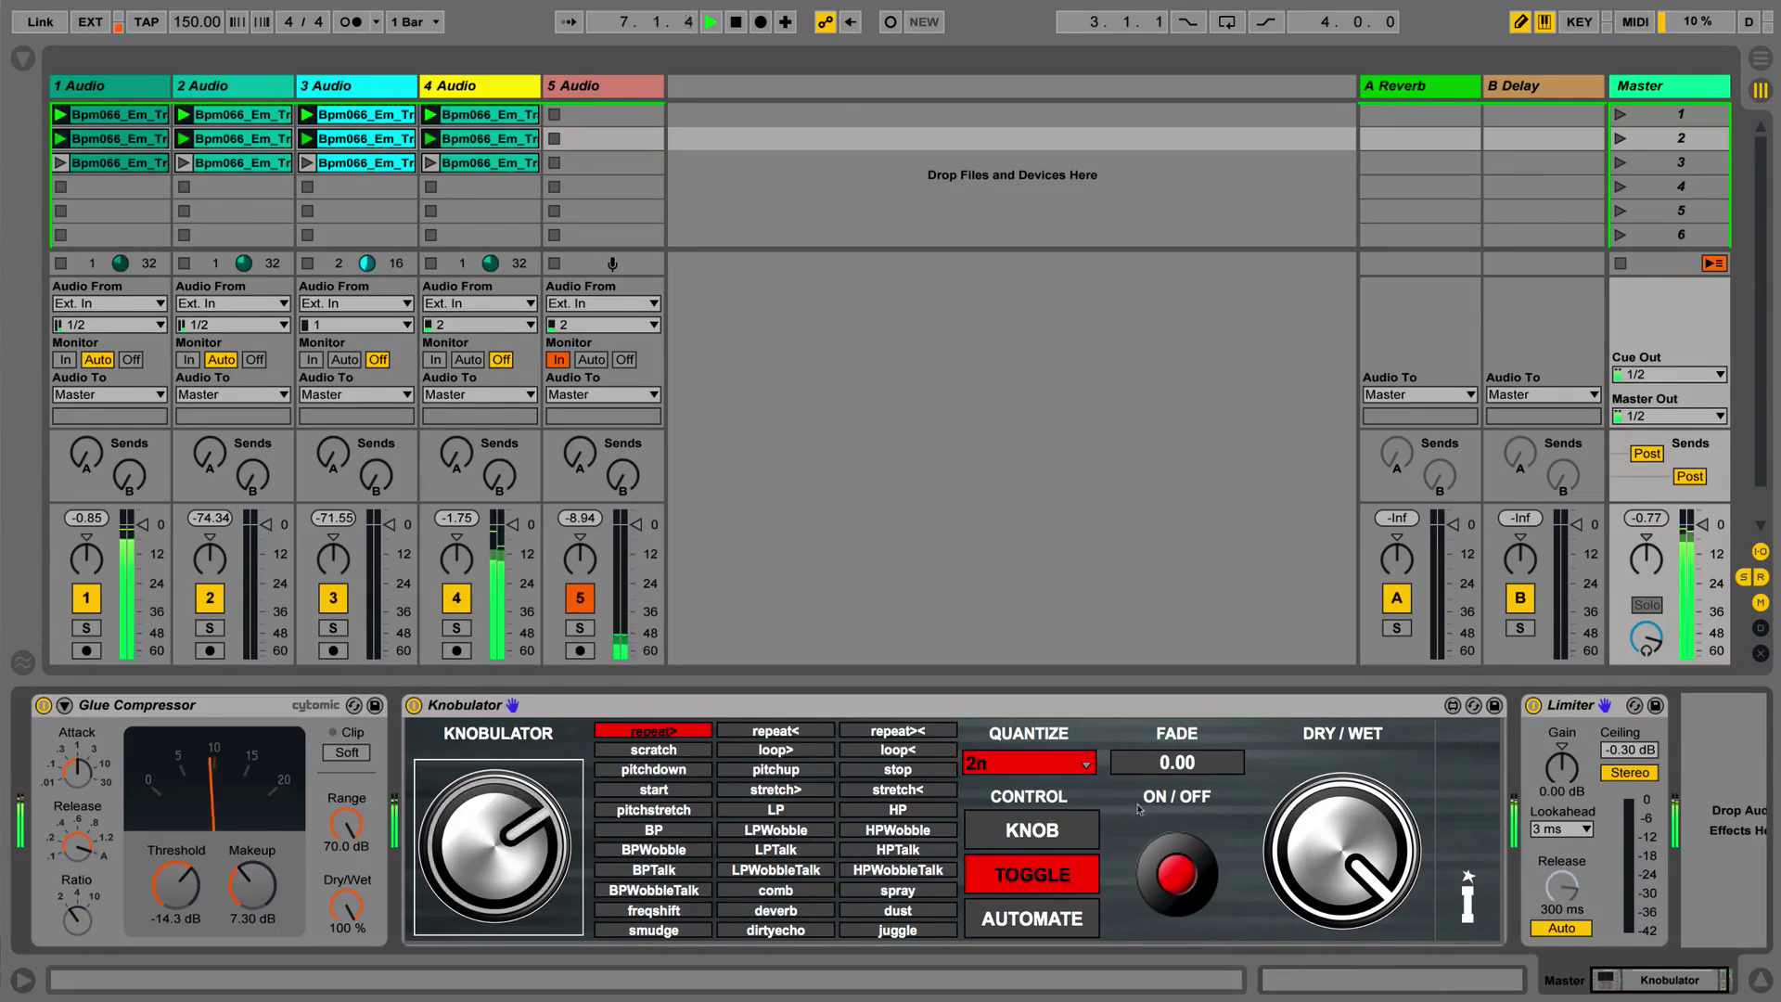
left_click(1182, 874)
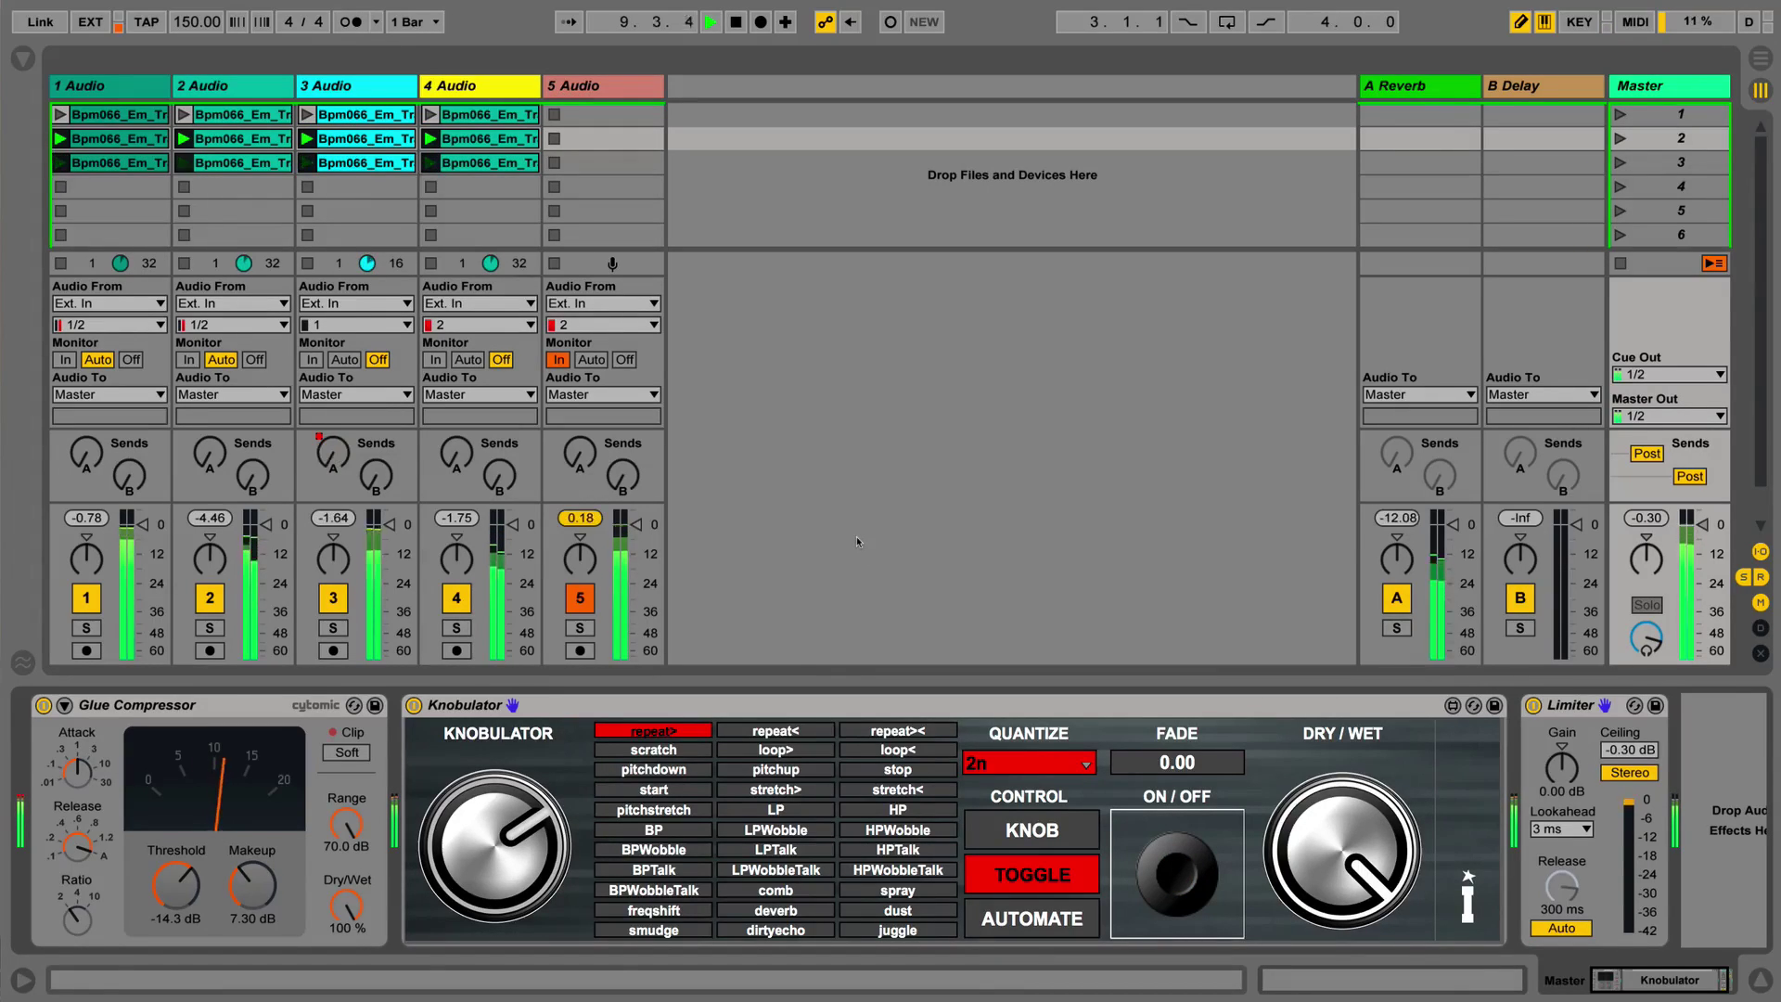
- Set Knobulator's quantize value to 1n and turn the main knob down to its minimum during playback
left_click(988, 763)
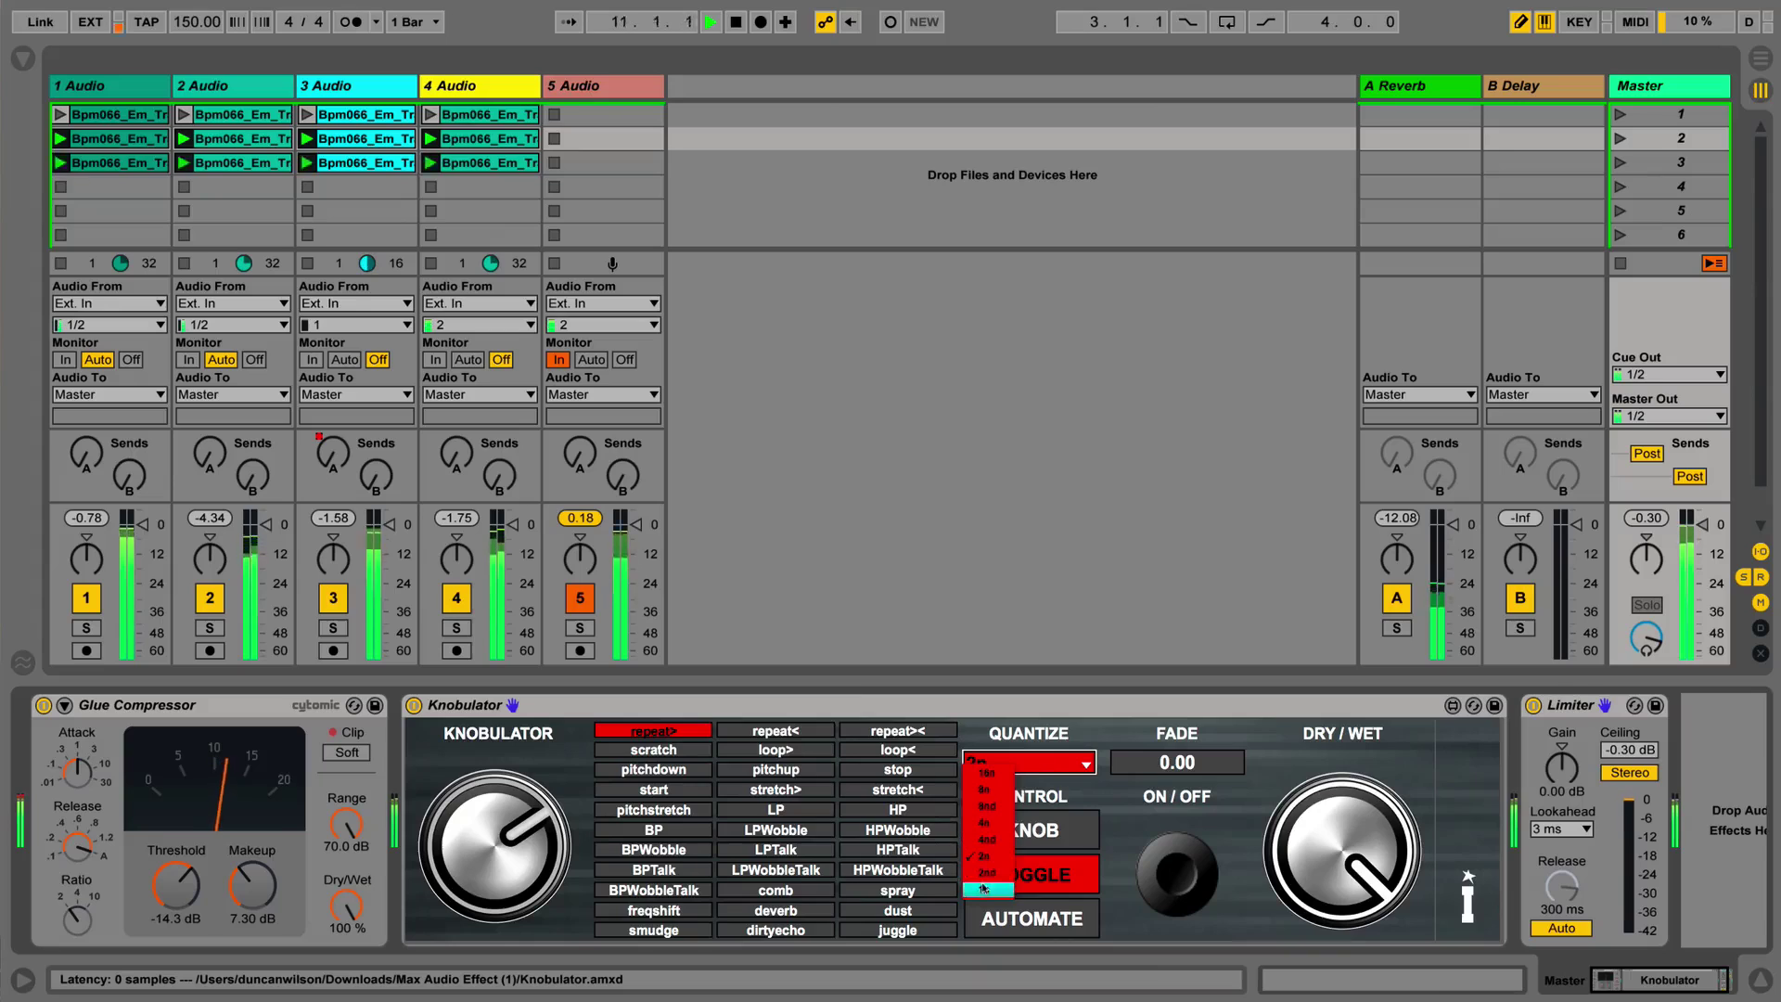
left_click(986, 890)
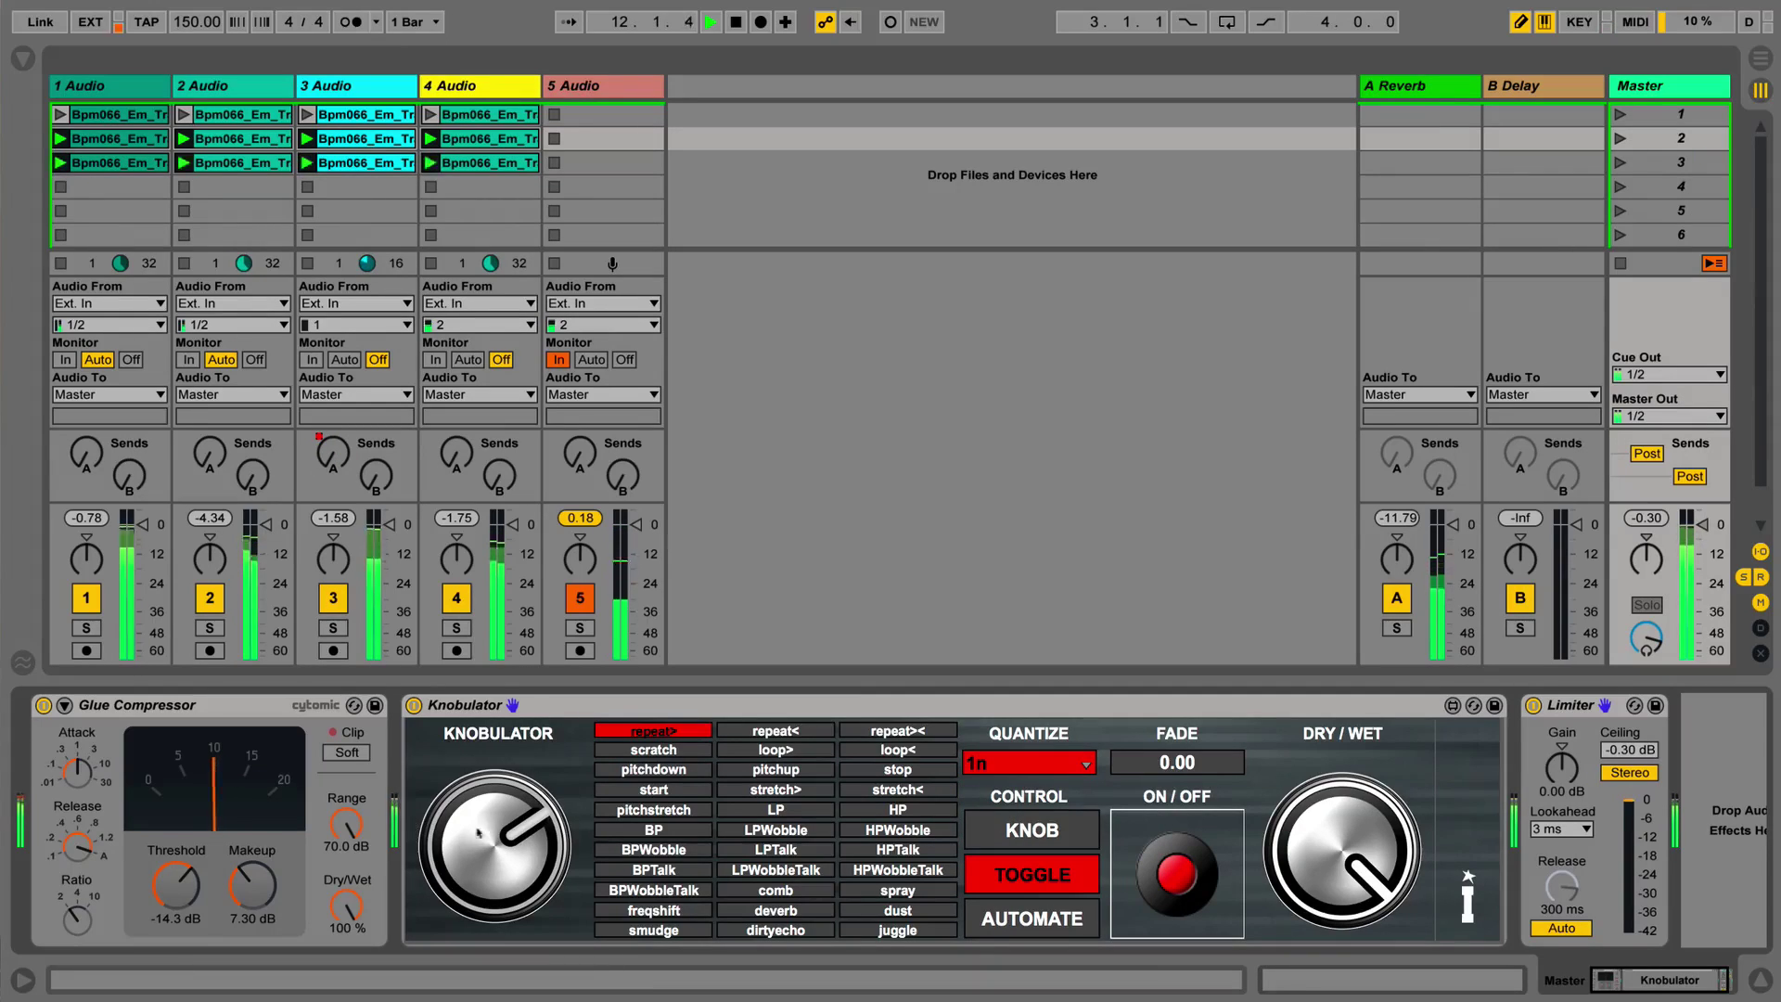
left_click_drag(494, 846, 495, 958)
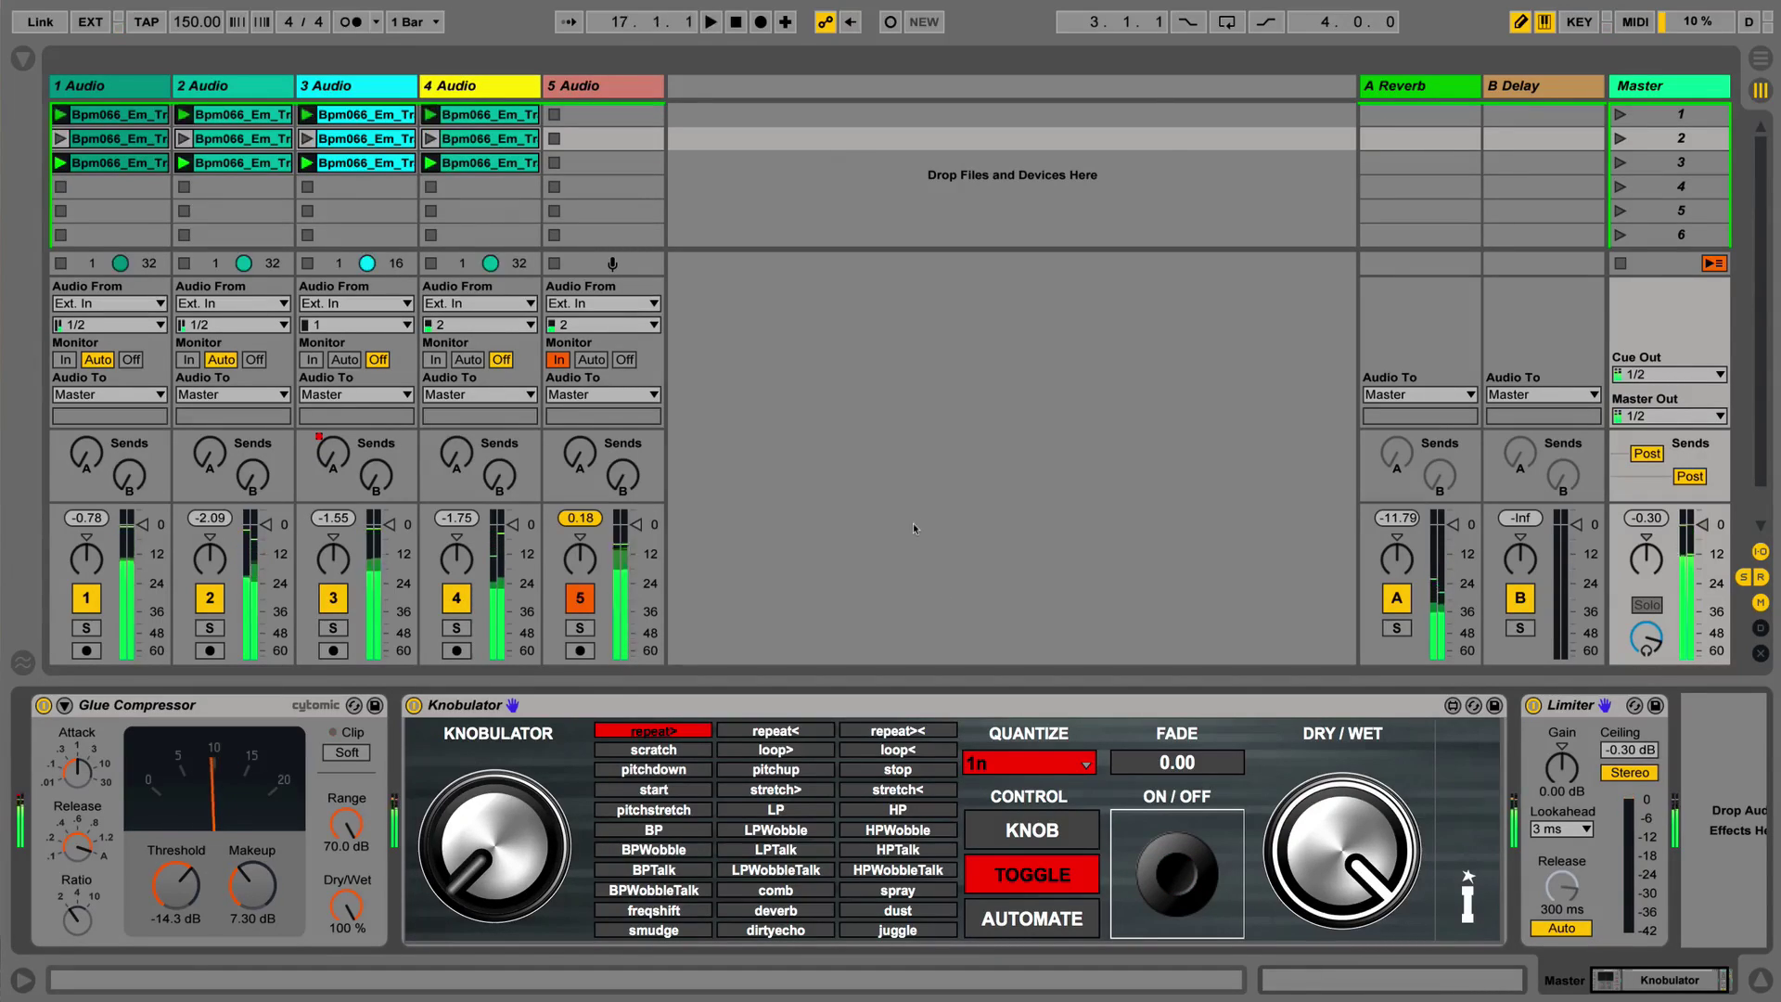
- Set Knobulator's control mode to Automate and start playback
left_click(1031, 921)
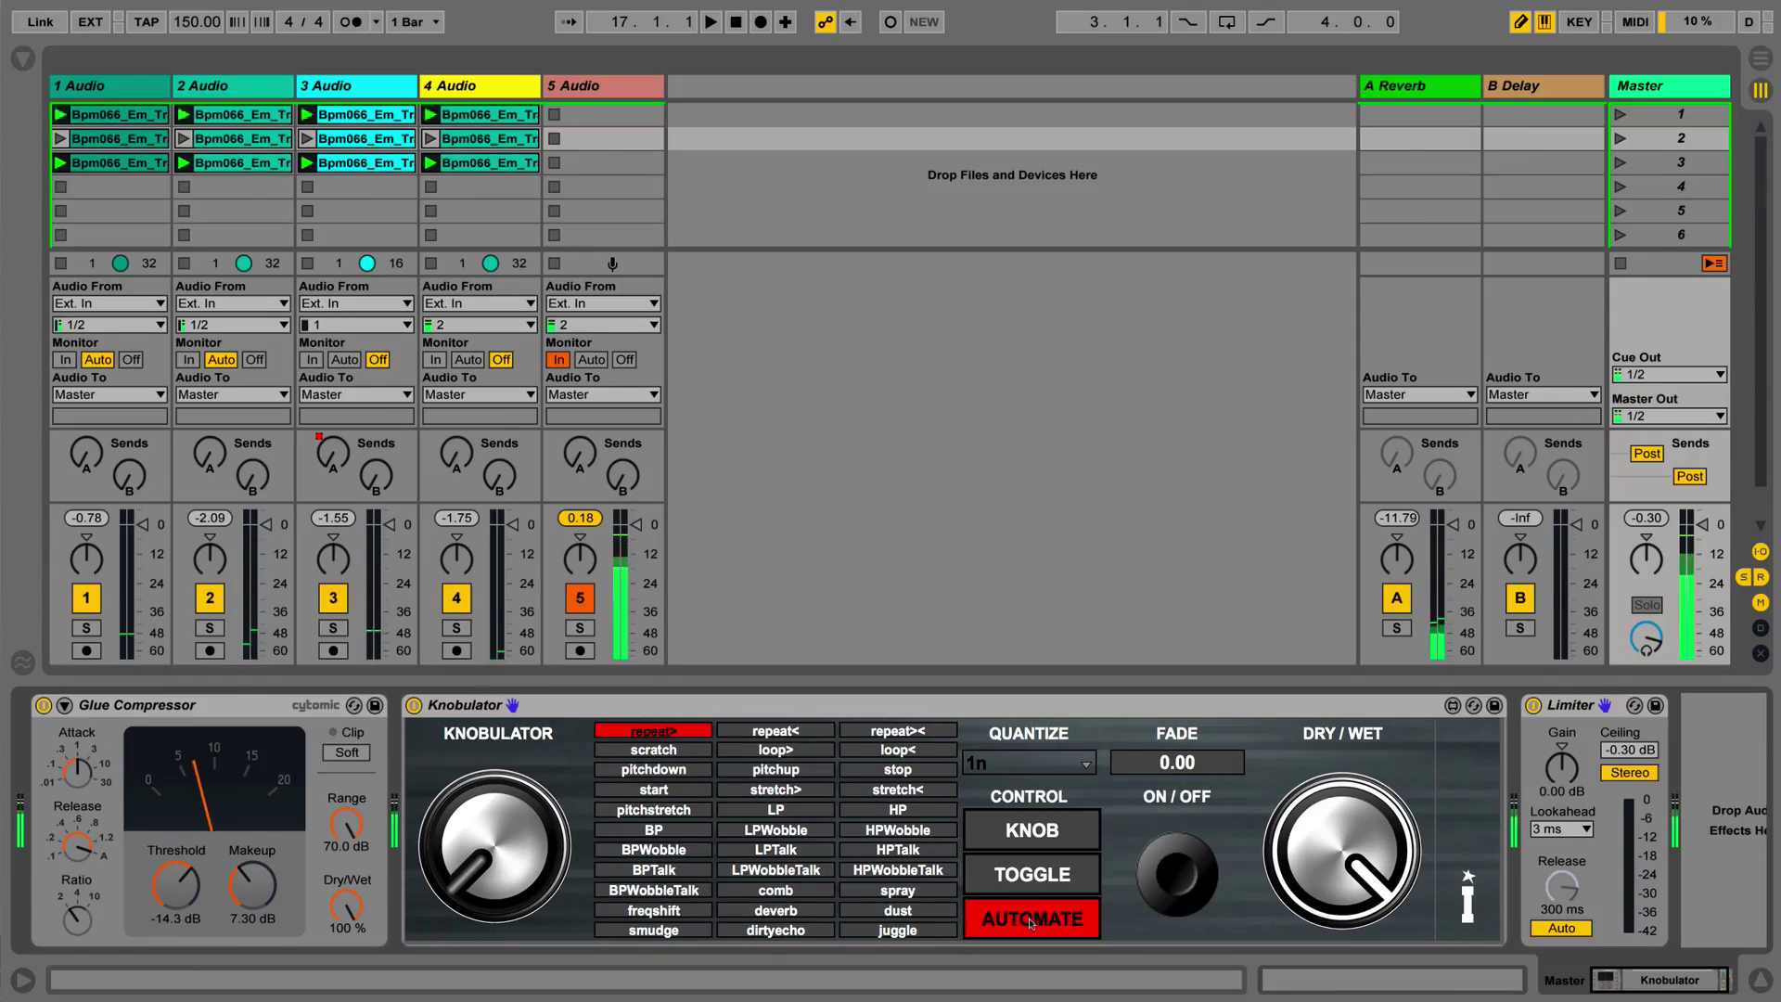
left_click(476, 869)
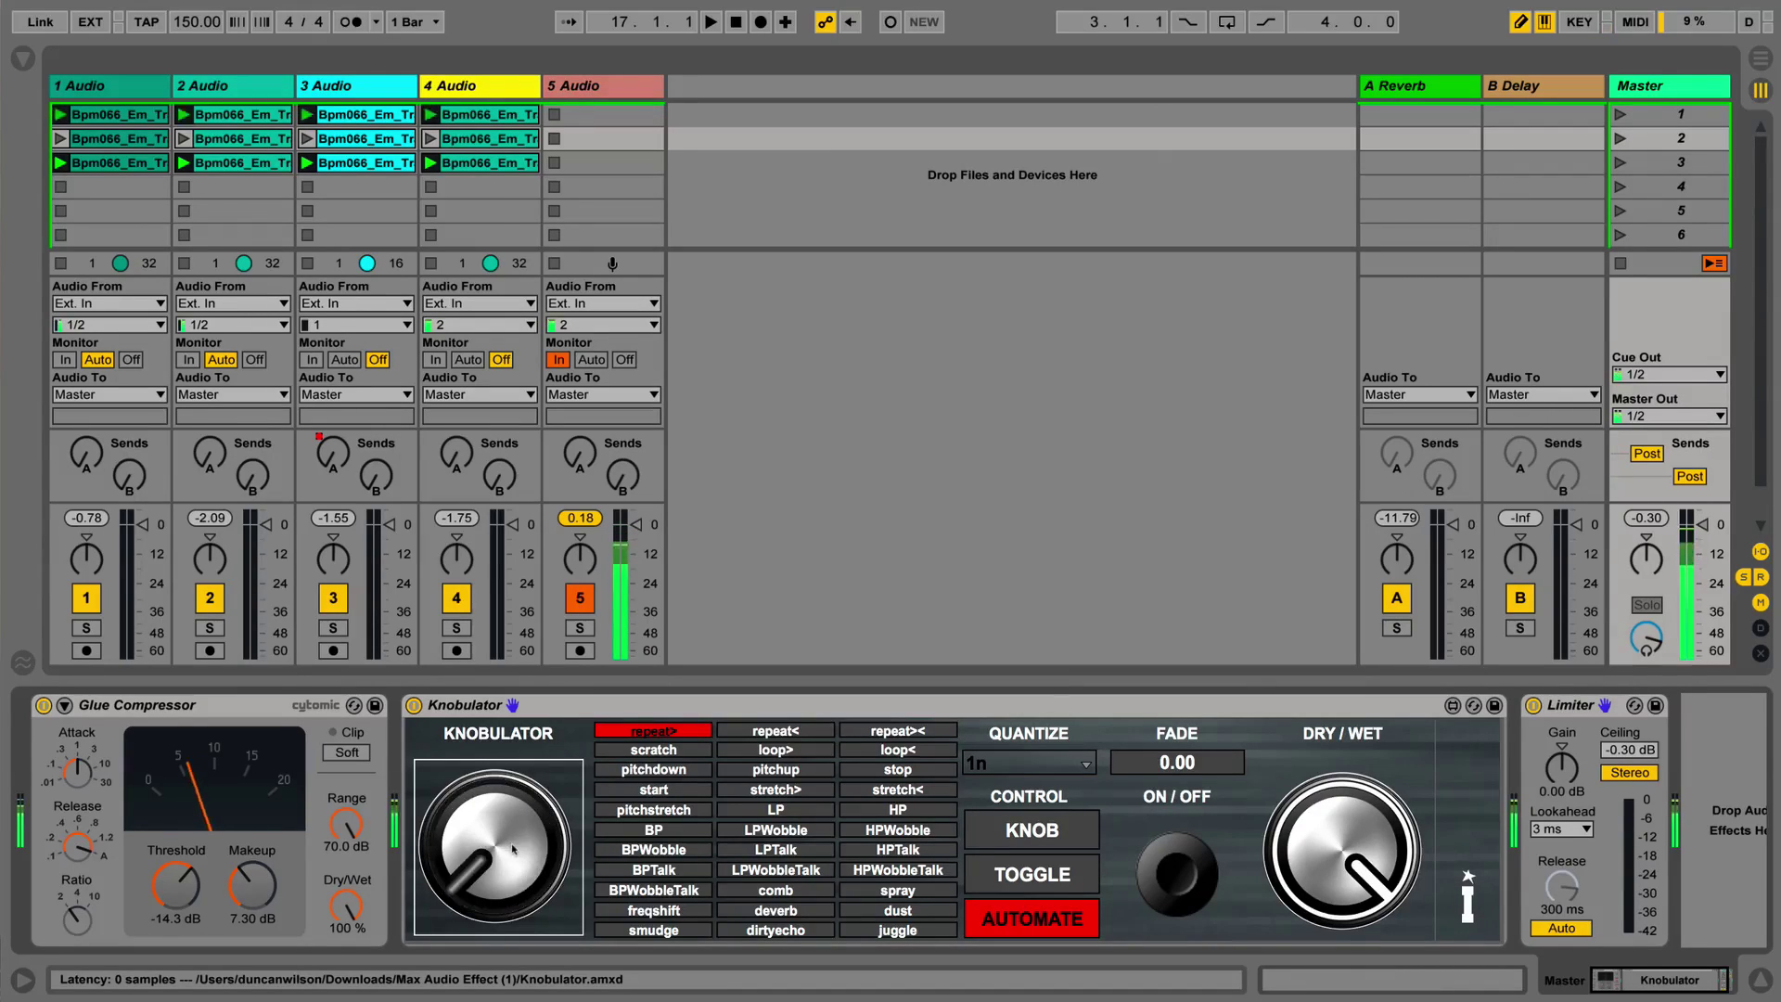
key("space")
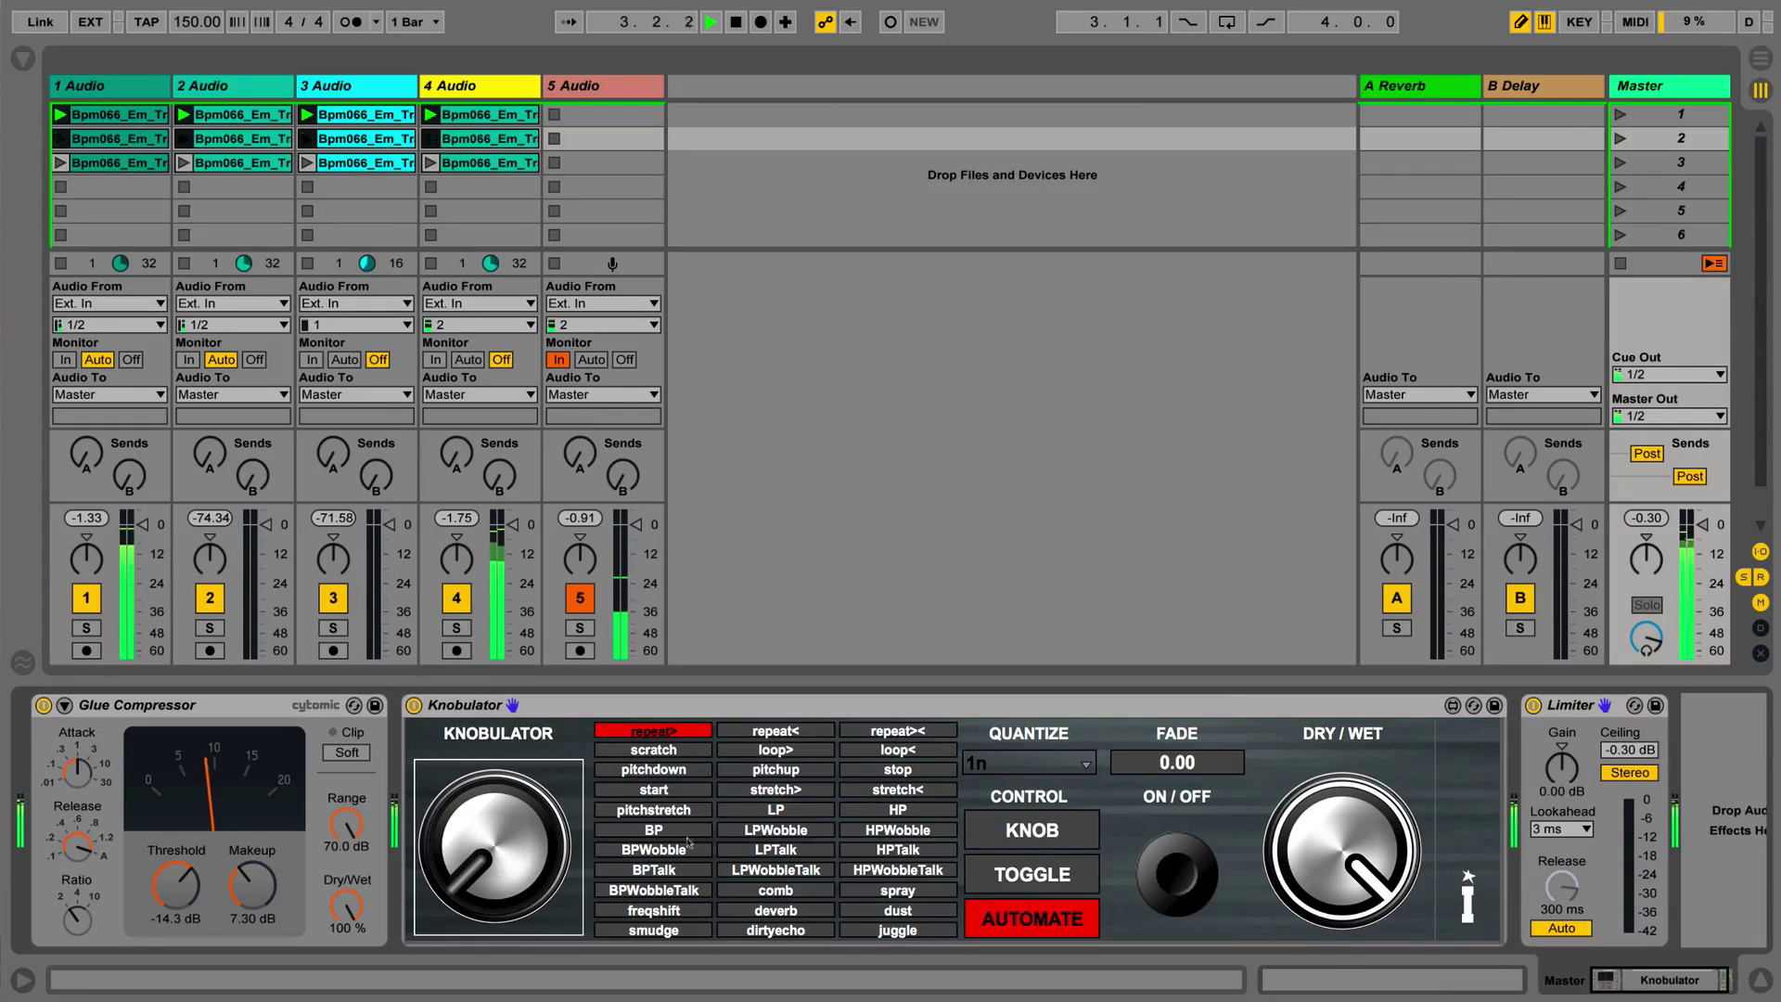
- Select the comb effect and sweep the Knobulator knob over the music, restarting playback for a second pass
left_click(754, 893)
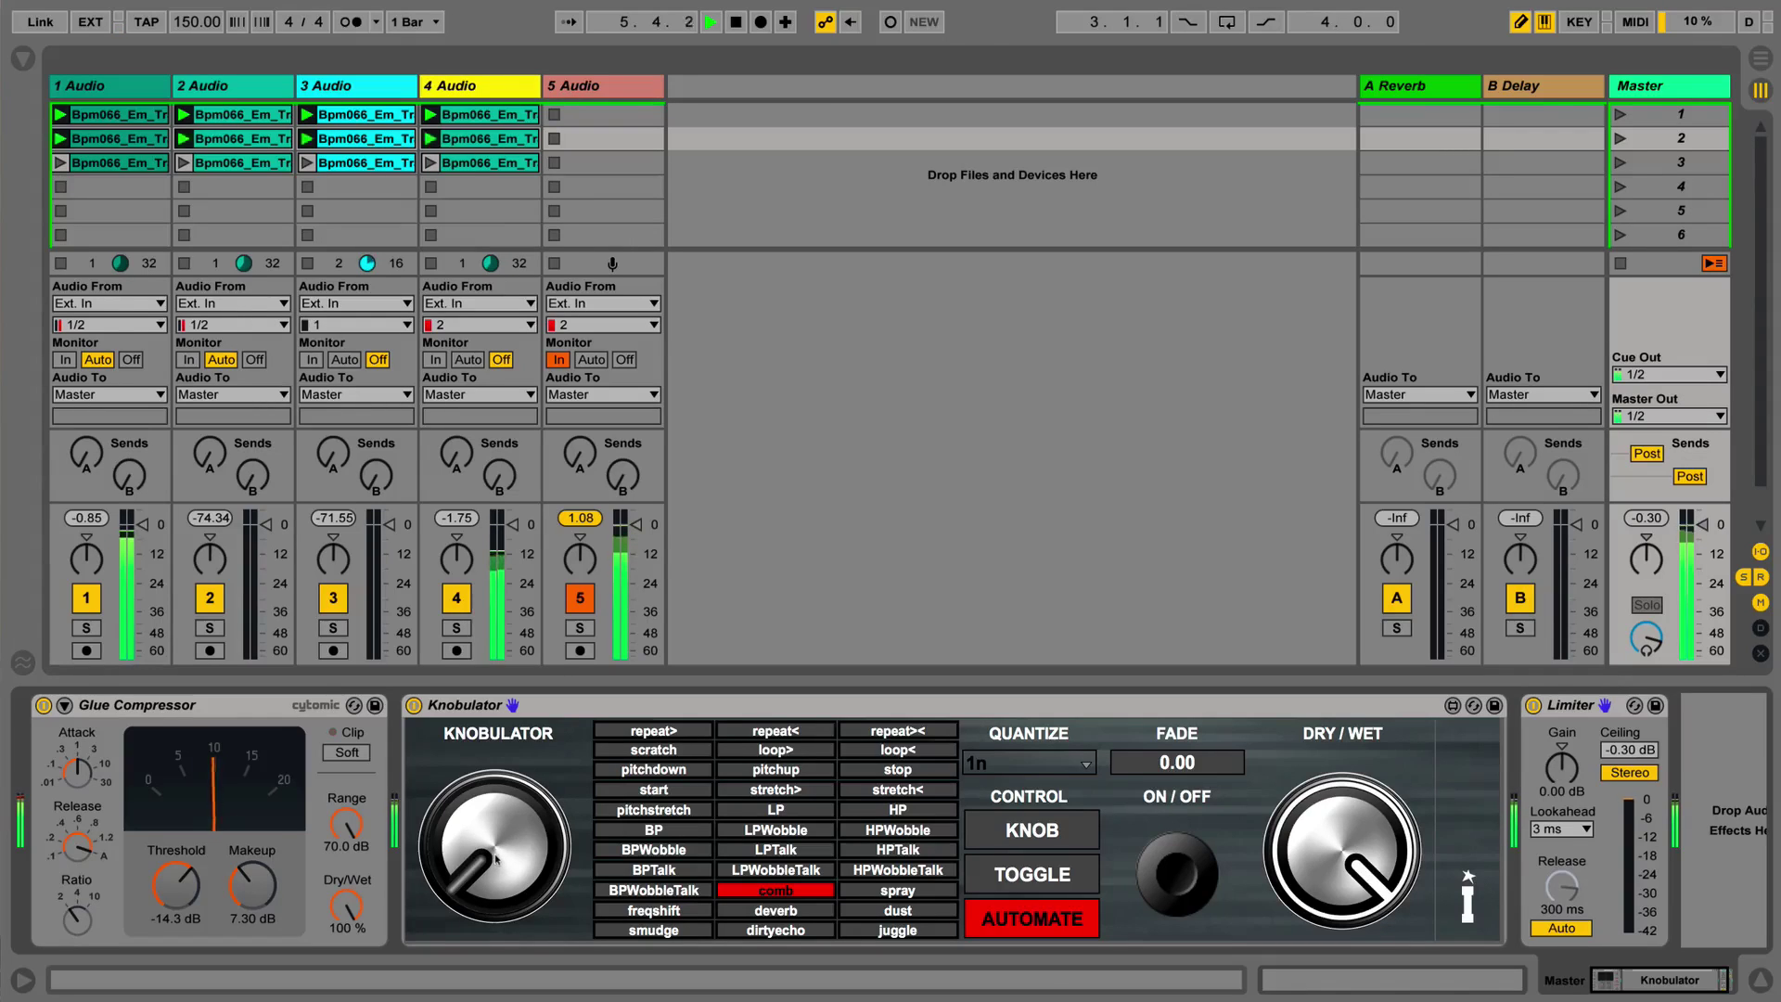
mouse_move(499, 862)
left_mouse_down()
mouse_move(499, 724)
mouse_move(499, 880)
left_mouse_up()
key("space")
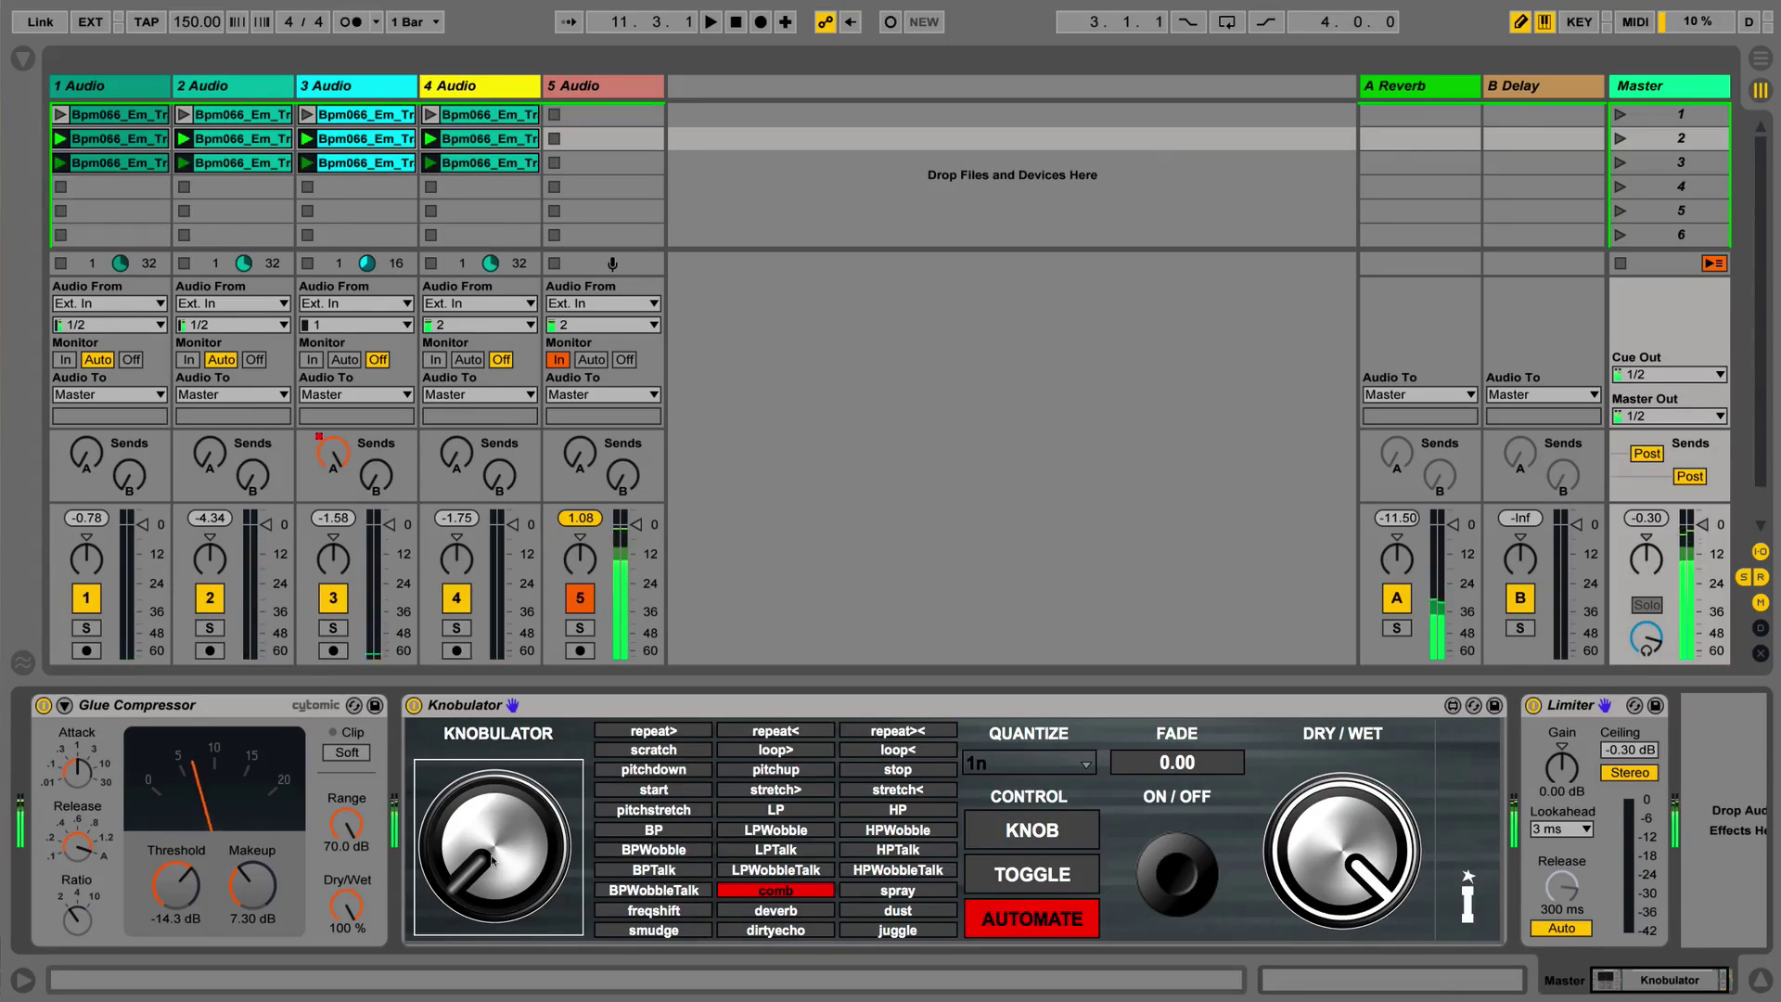
key("space")
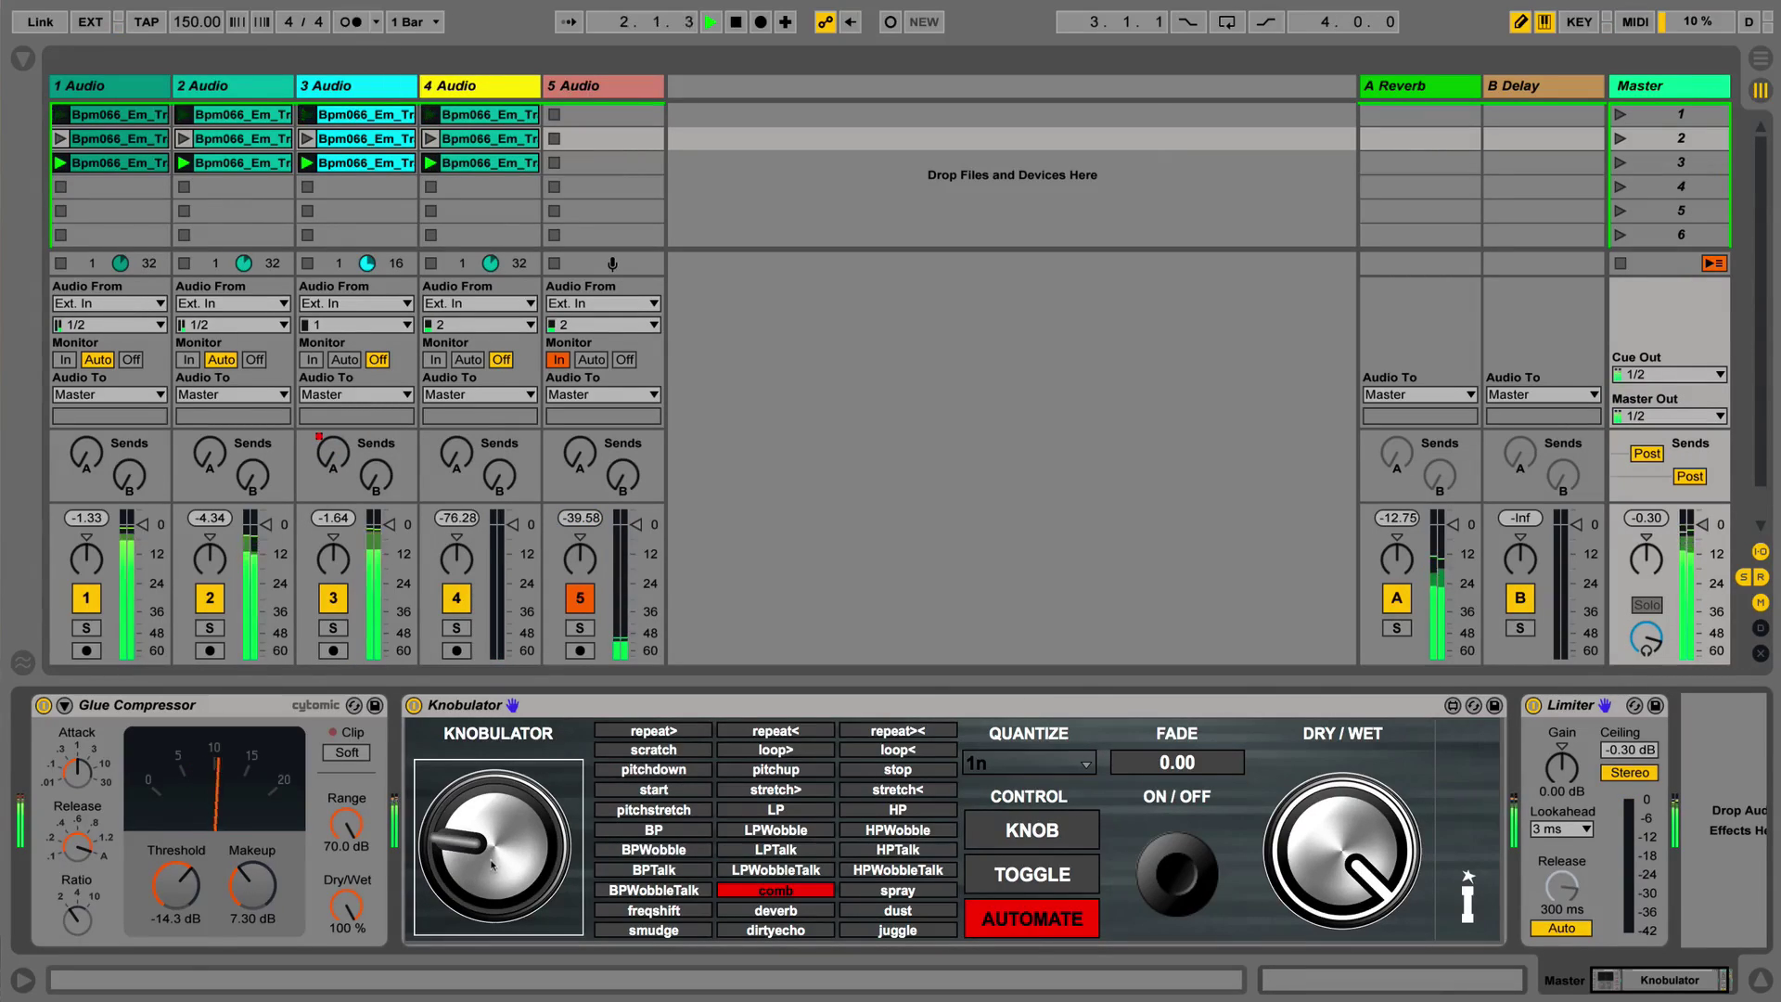
mouse_move(492, 860)
left_mouse_down()
mouse_move(492, 880)
mouse_move(492, 770)
mouse_move(492, 879)
left_mouse_up()
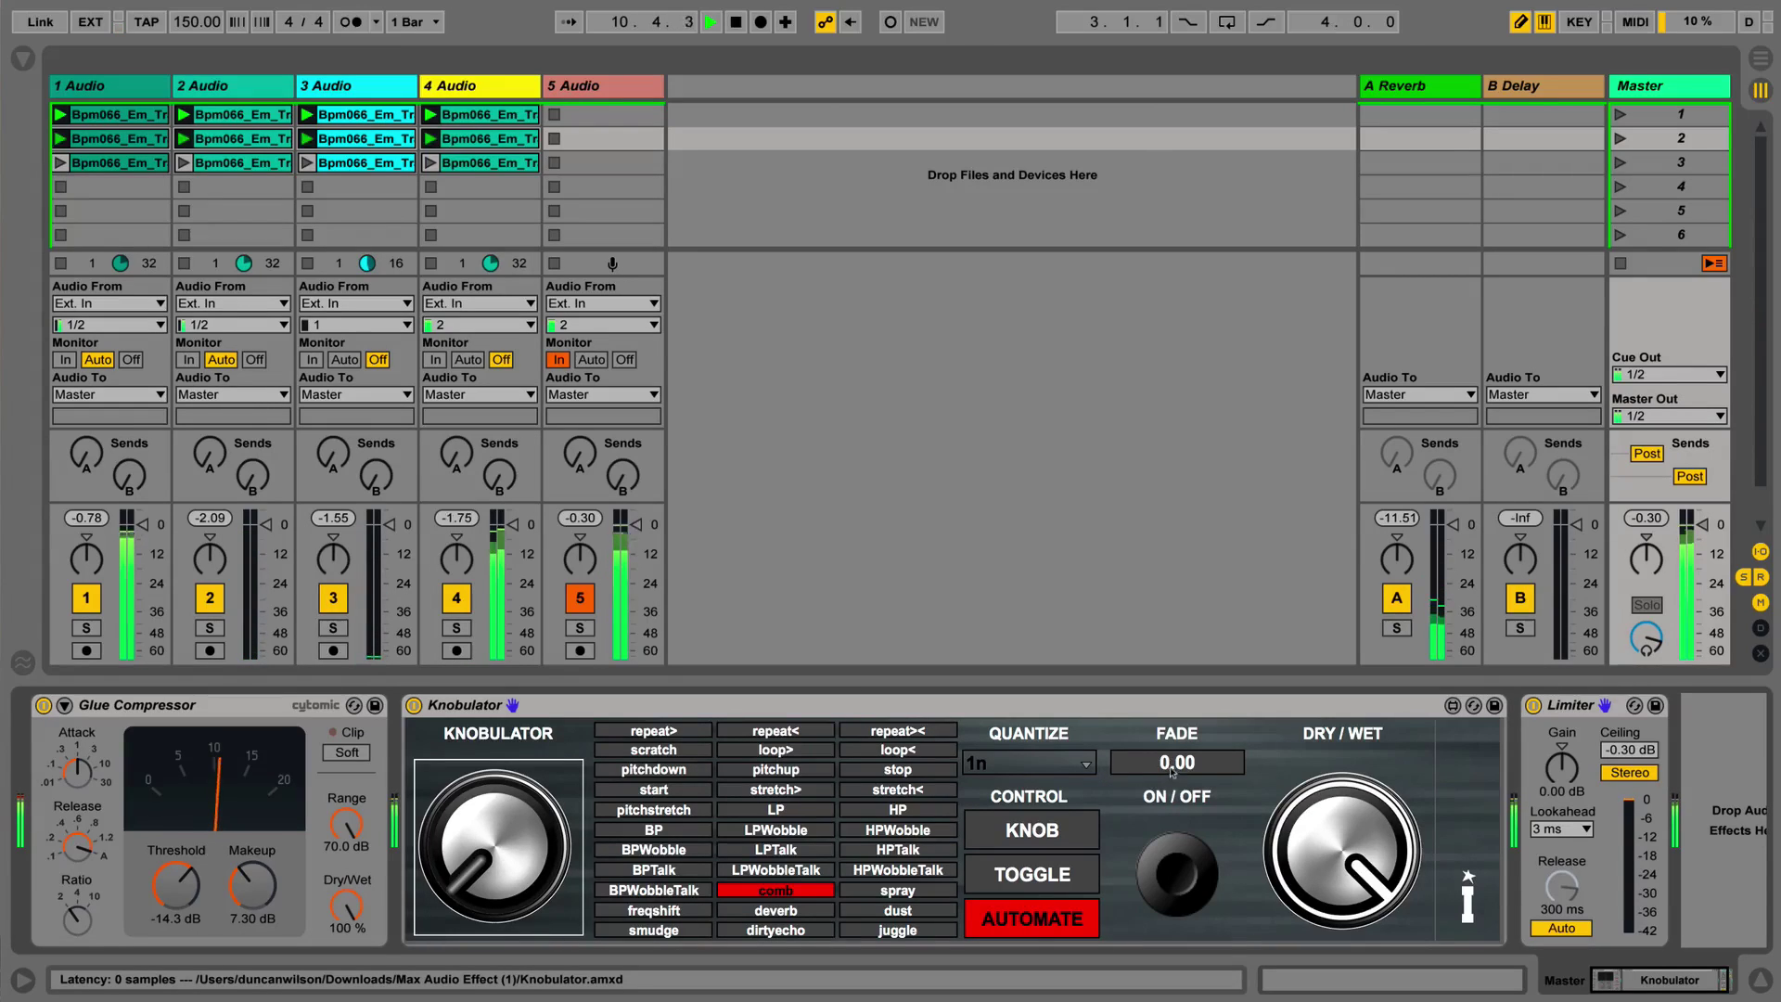
- Set Knobulator's fade to 90.55 and select the repeat> effect
left_click_drag(1171, 772, 1172, 747)
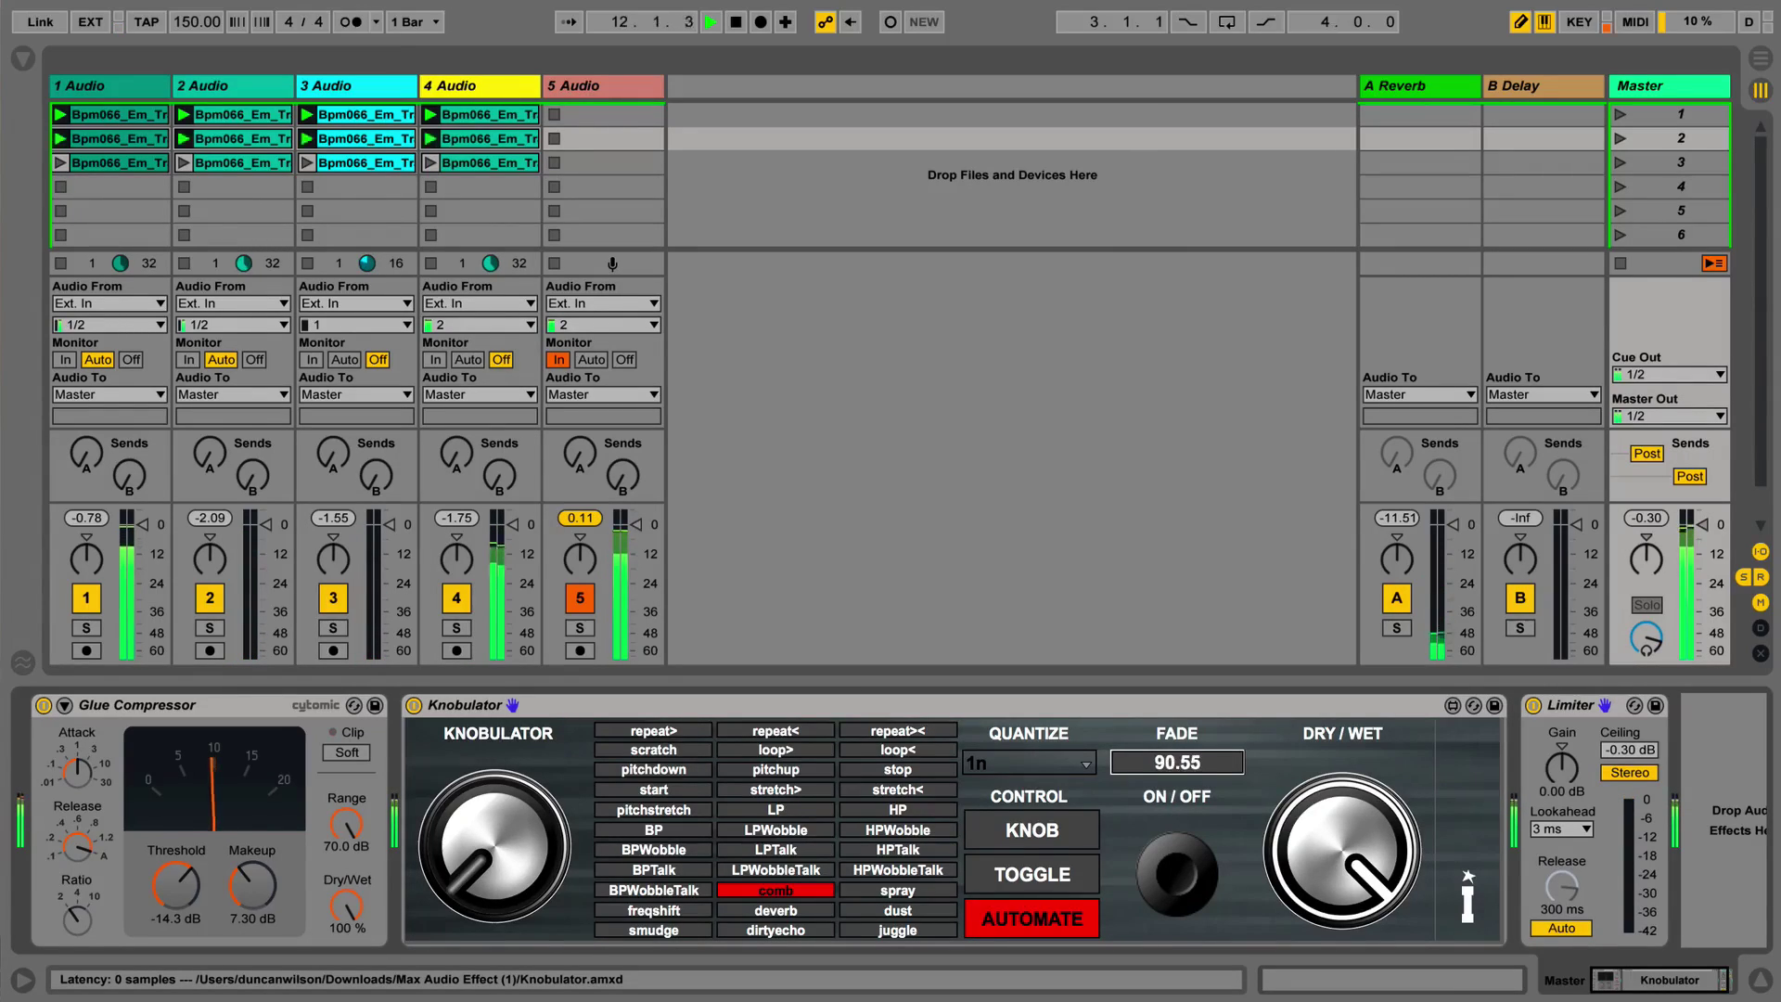
left_click(640, 731)
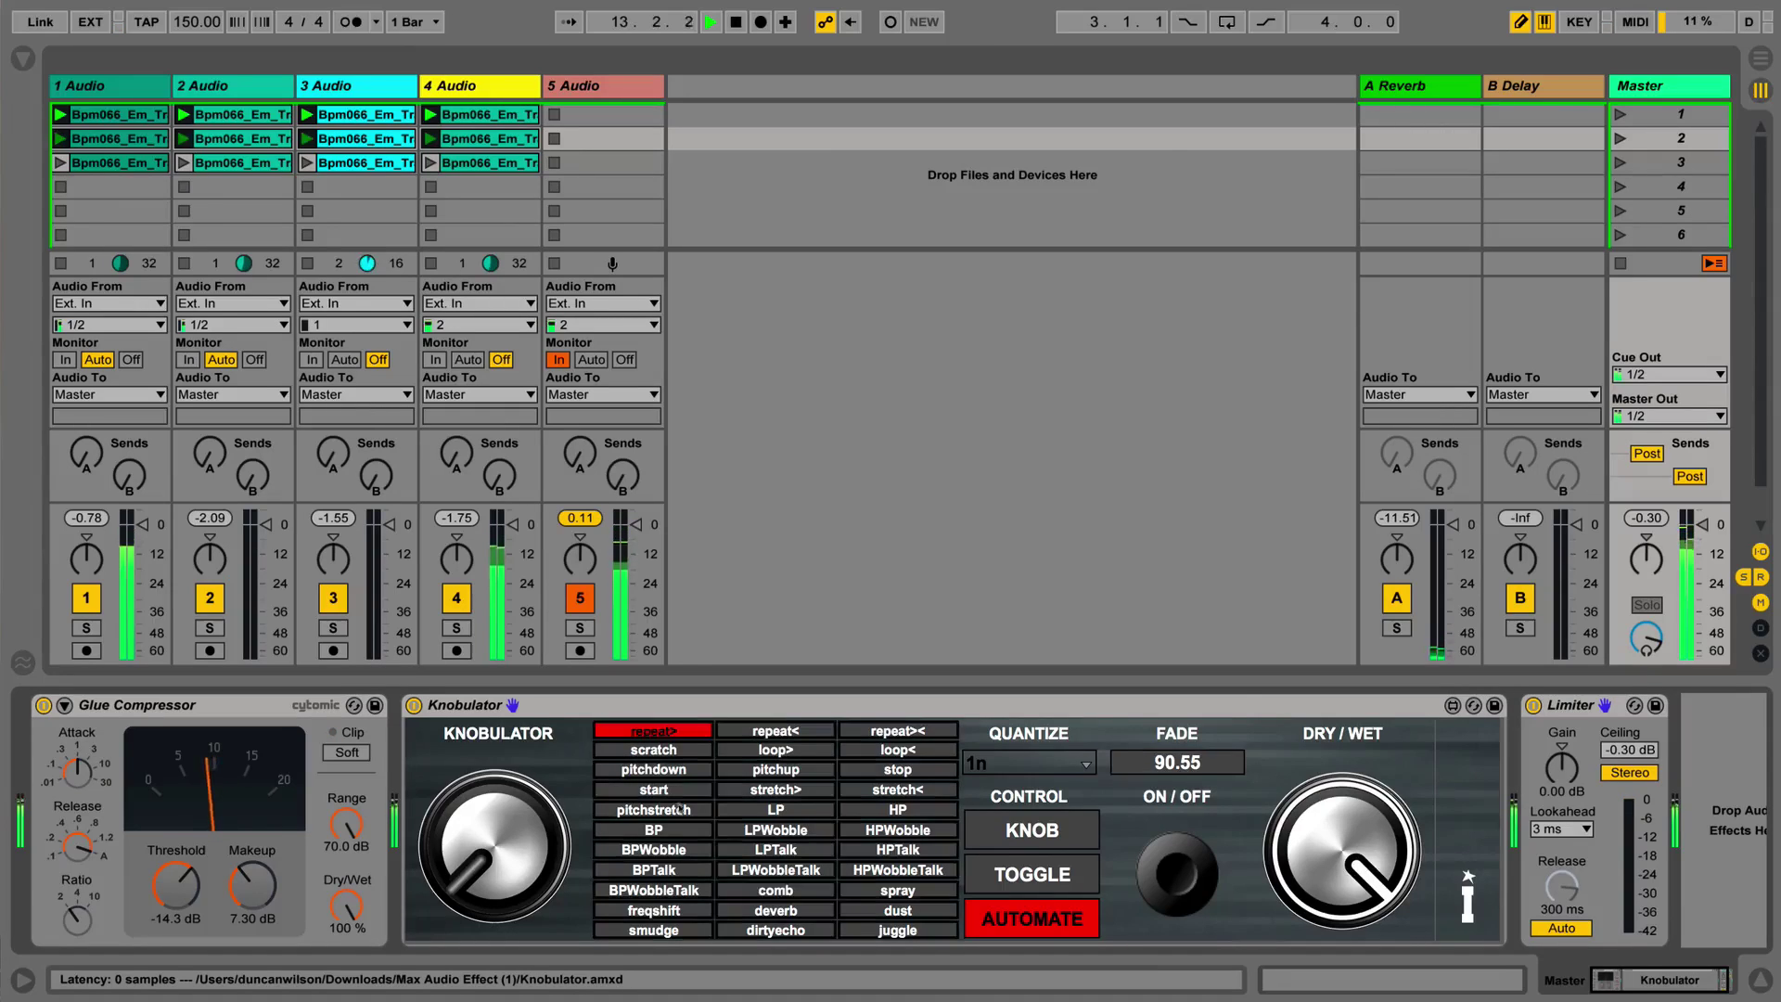
- Set Knobulator's control mode to Knob, turn the main knob up and set the quantize value to 4n
left_click(1025, 830)
left_click_drag(474, 889, 513, 880)
left_click(1020, 766)
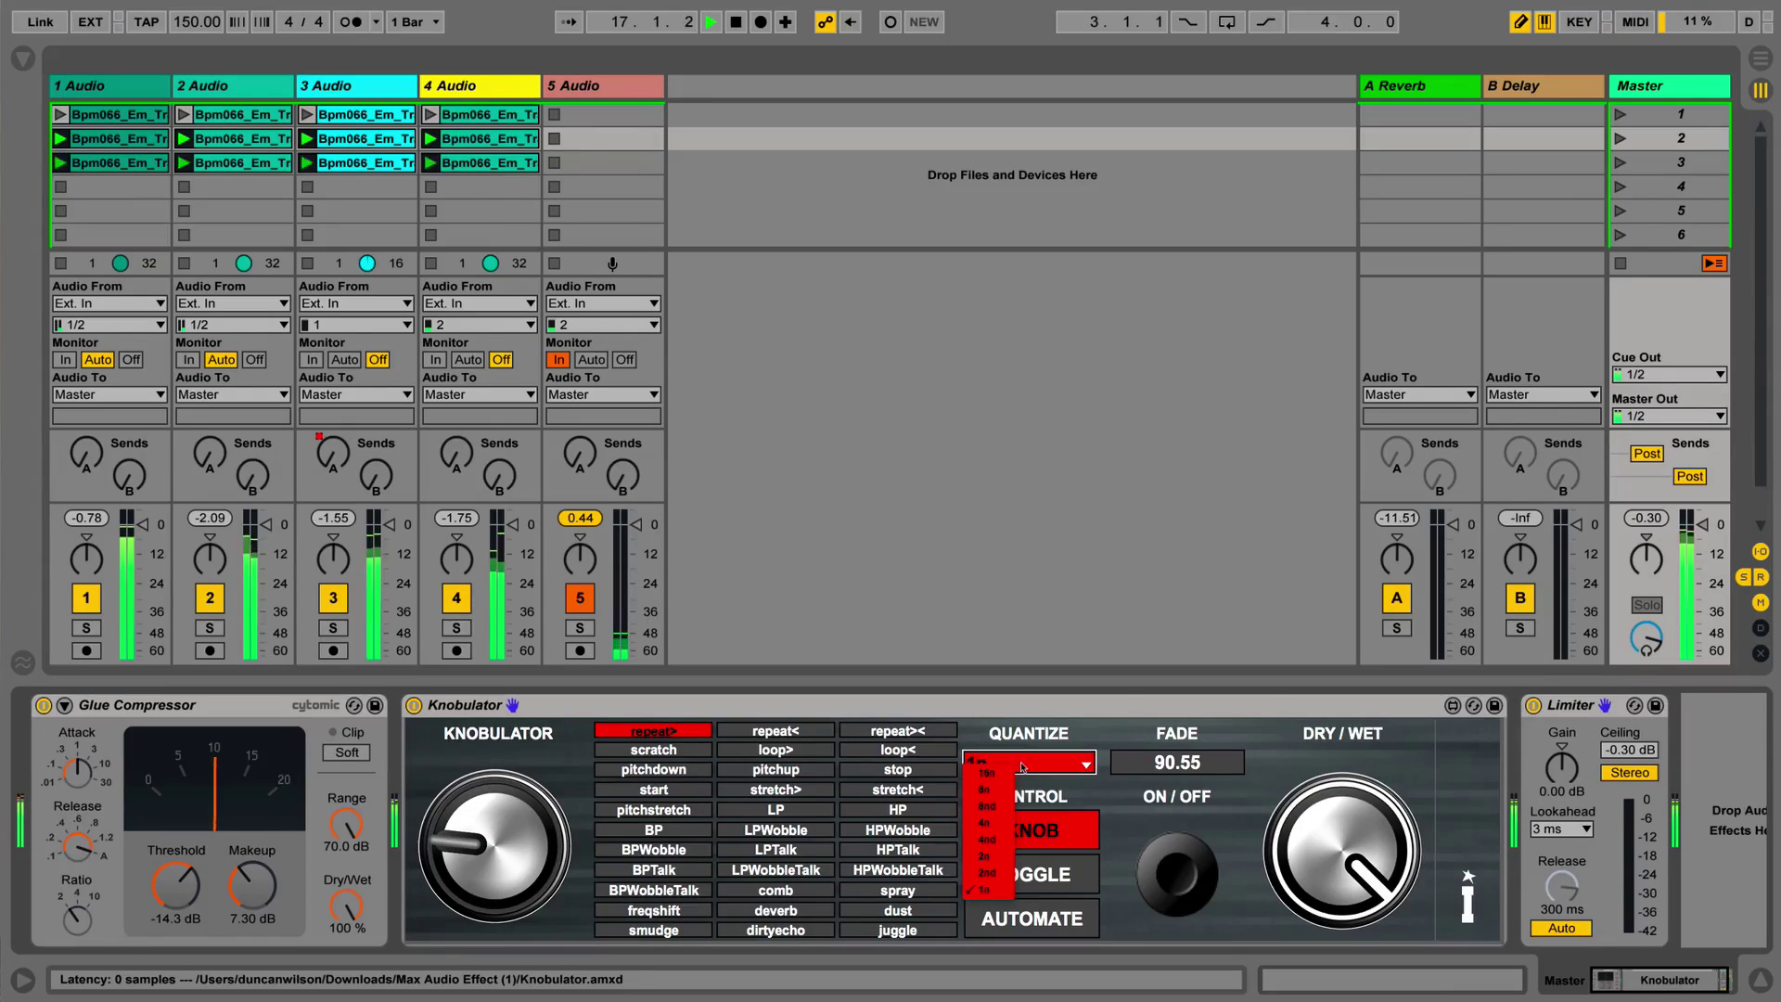
left_click(989, 813)
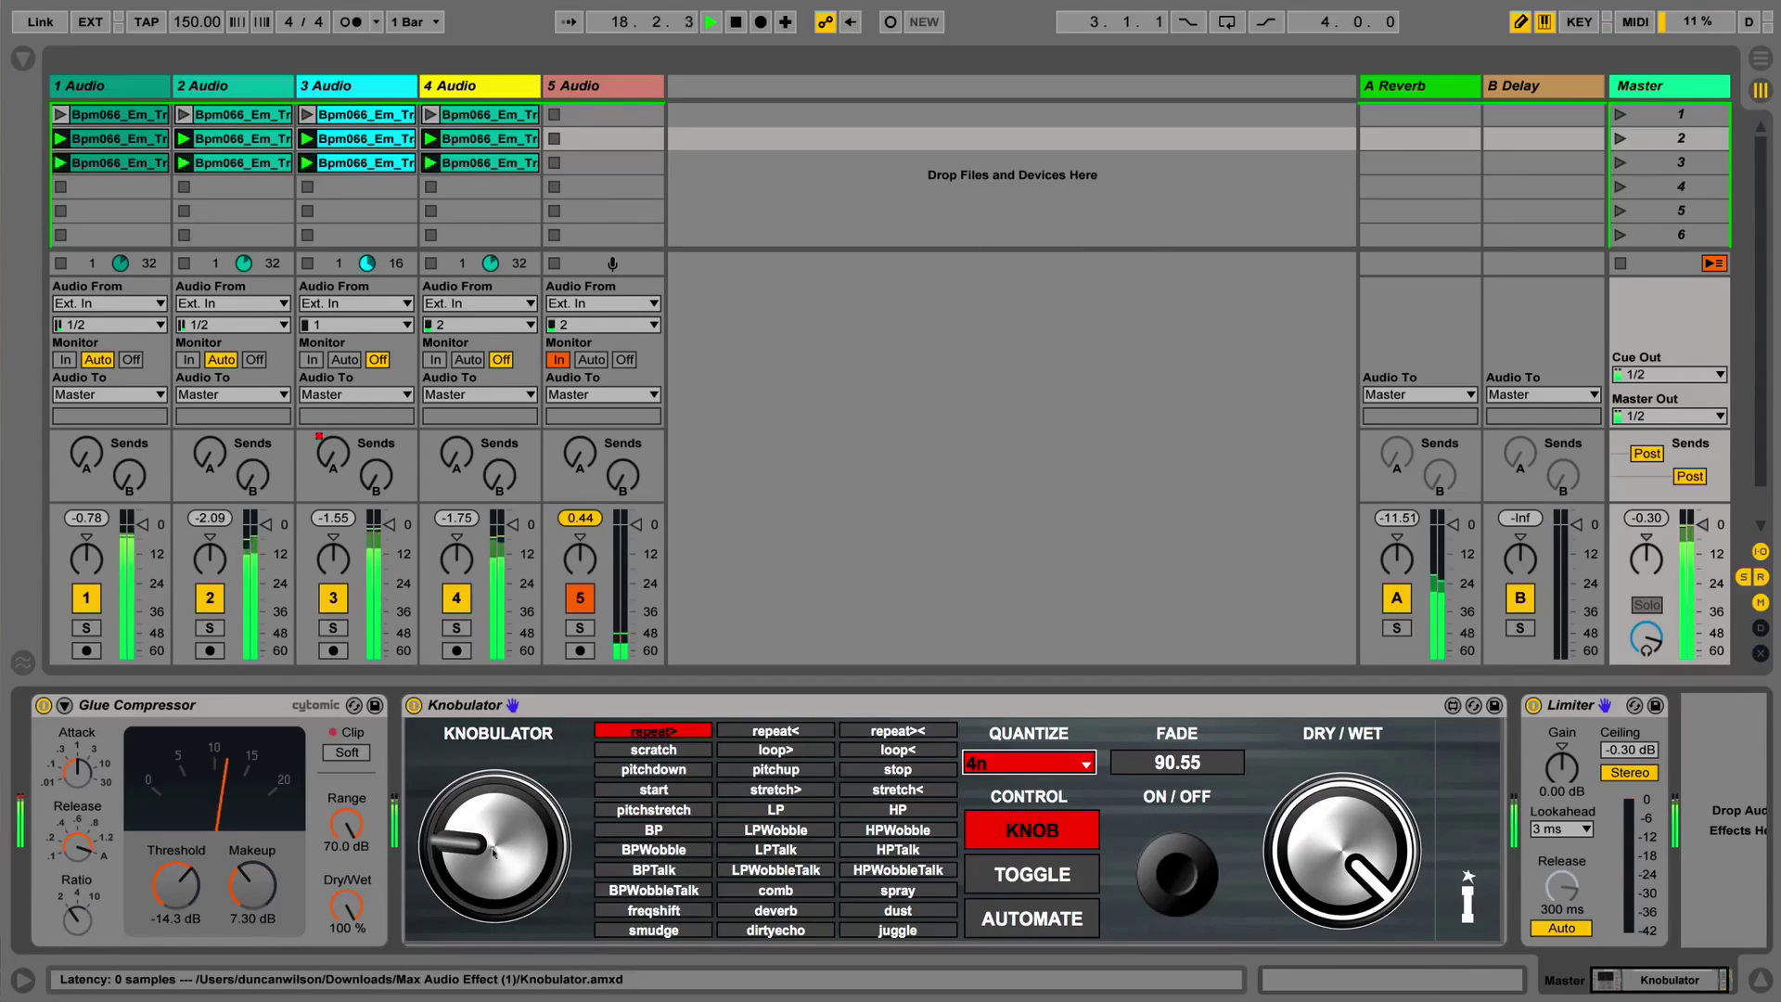
- Turn Knobulator's main knob past halfway, reset its fade to 0.00 and stop playback
mouse_move(493, 852)
left_mouse_down()
mouse_move(493, 817)
mouse_move(493, 895)
mouse_move(482, 838)
left_mouse_up()
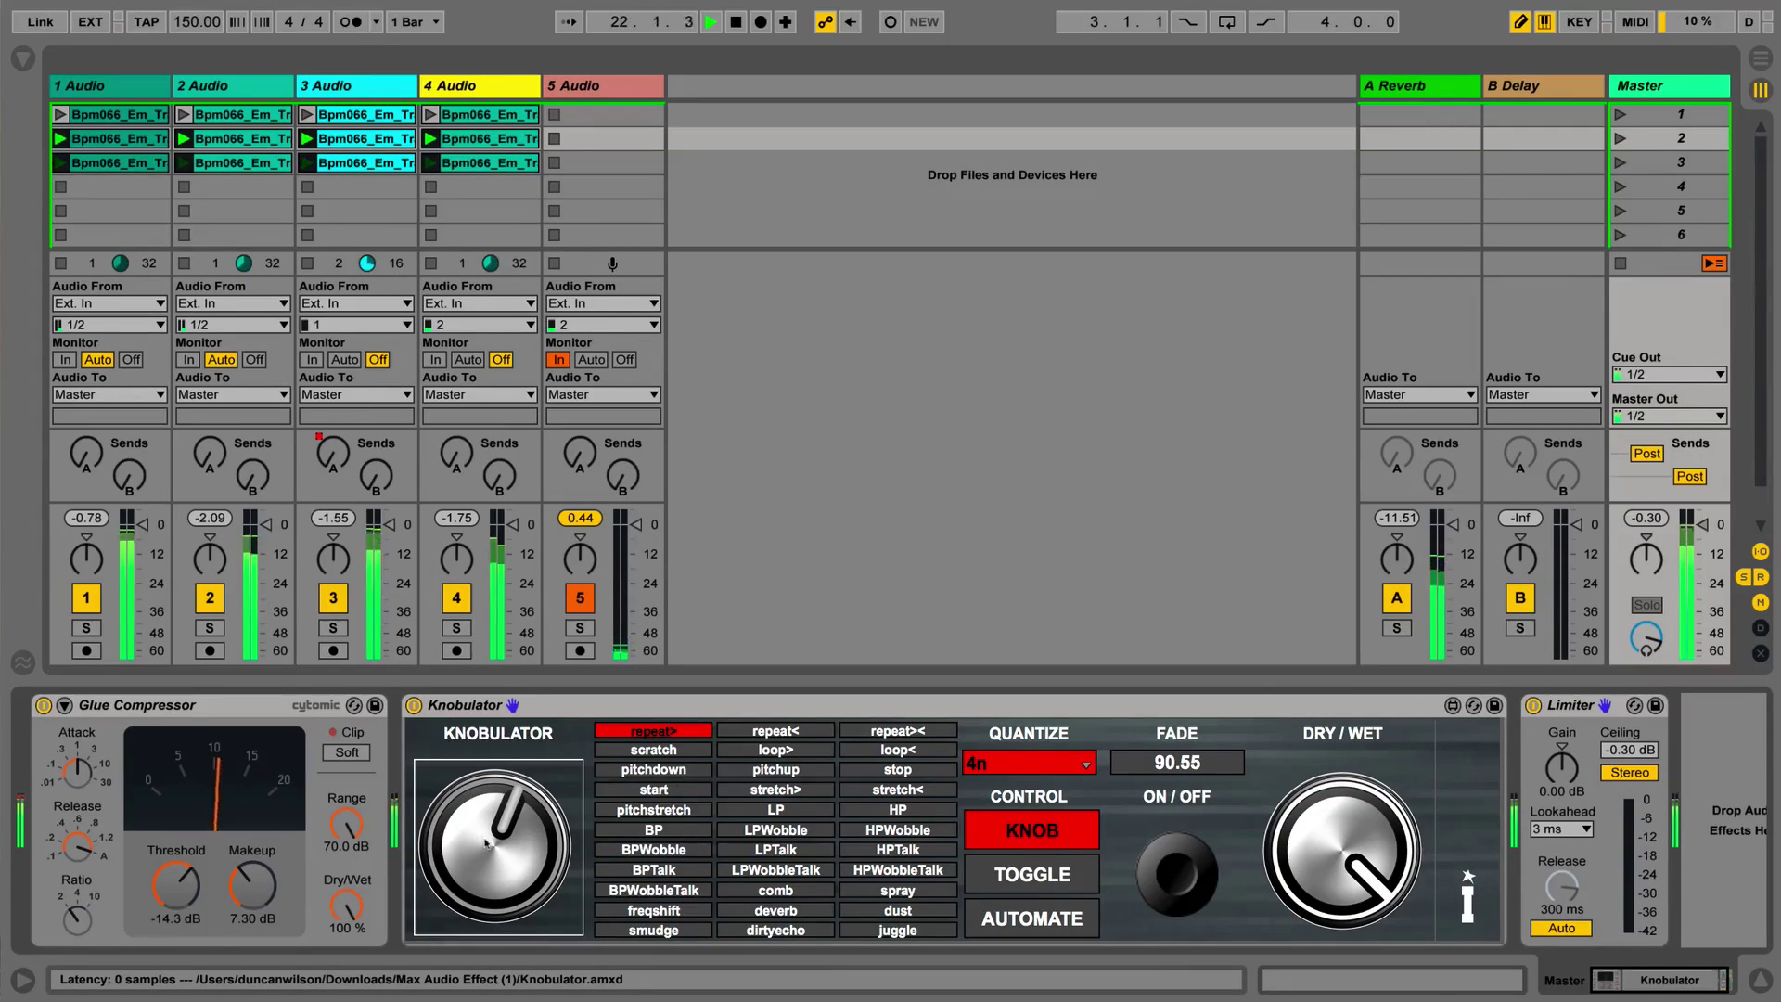
left_click_drag(1171, 762, 1171, 816)
key("space")
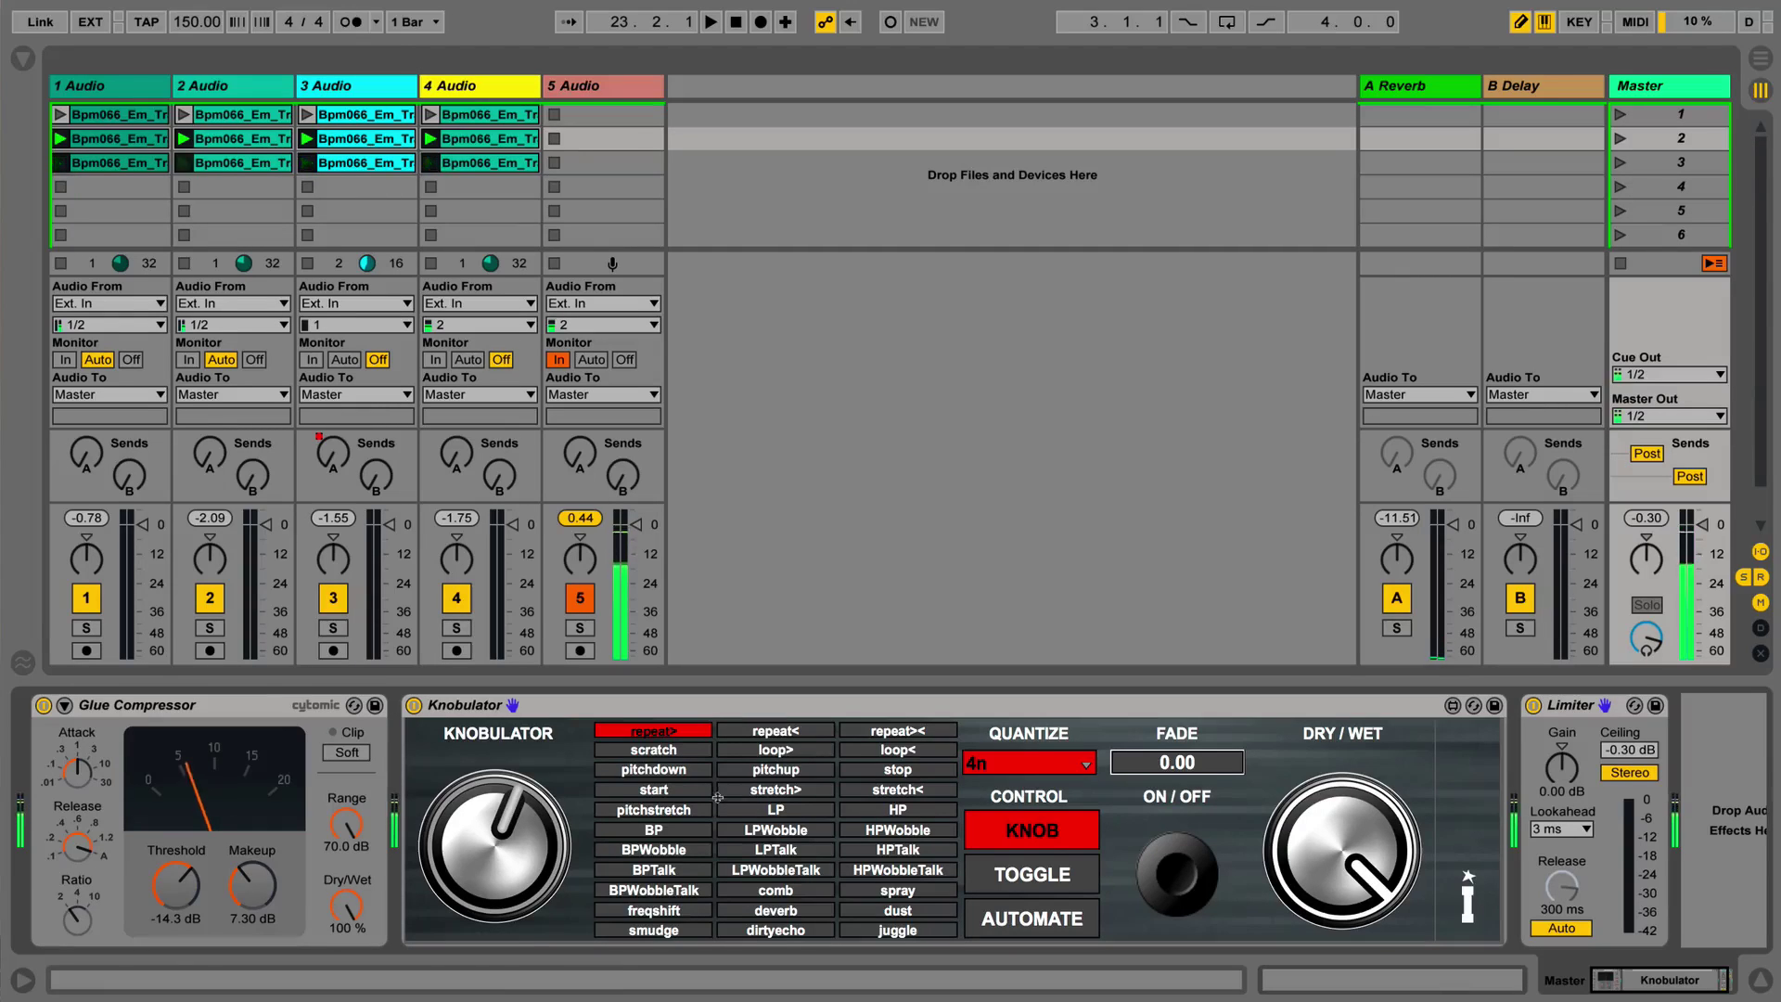
- Launch scene 3 and try Knobulator's Dry/Wet knob fully down and back up at its midpoint
left_click(1620, 162)
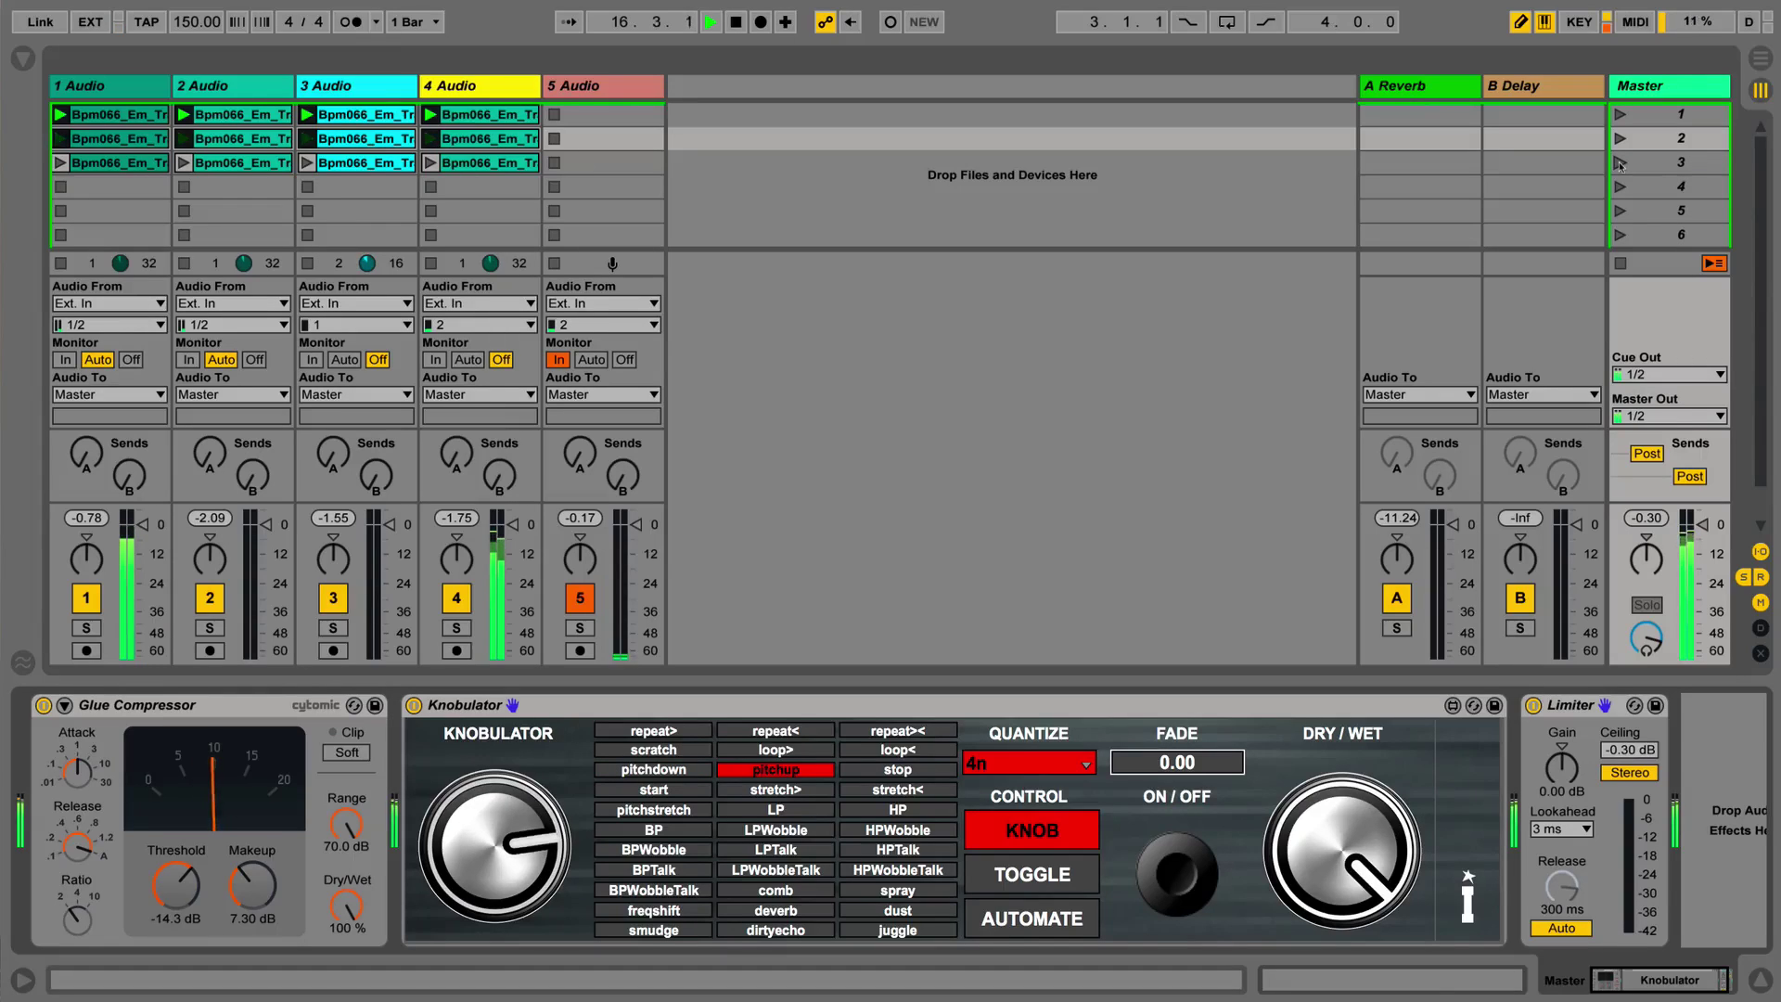
left_click(1621, 165)
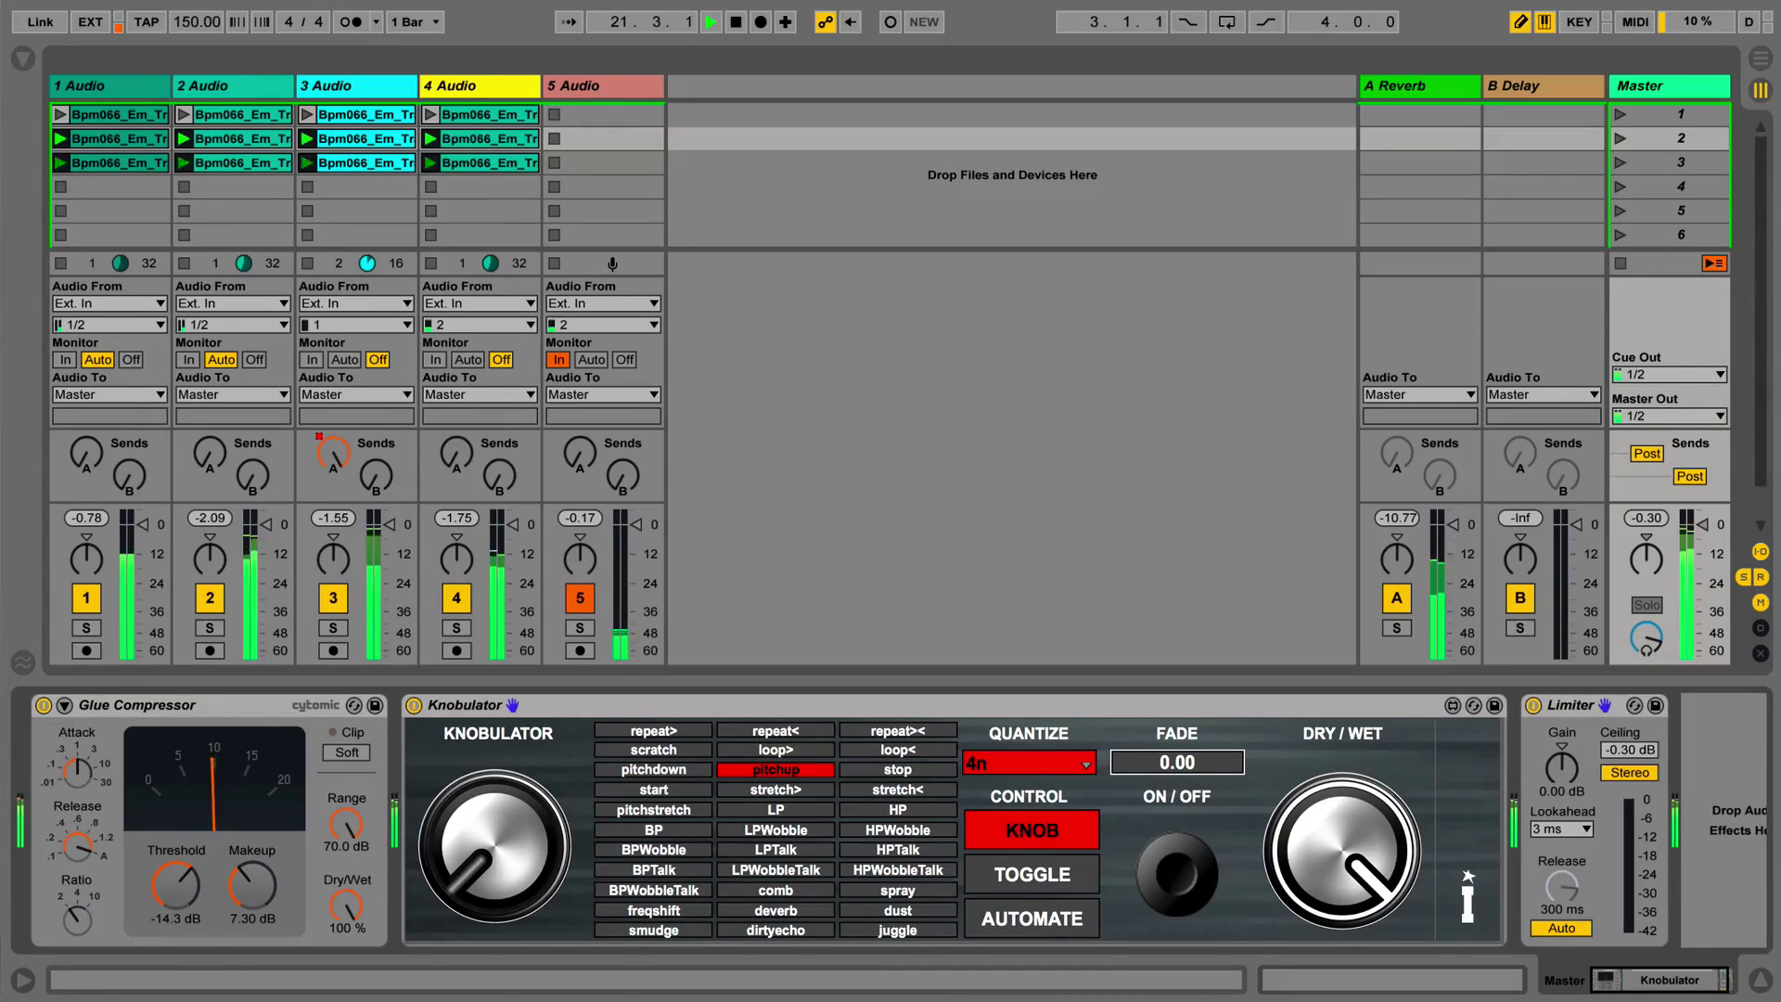
left_click_drag(1330, 851, 1328, 970)
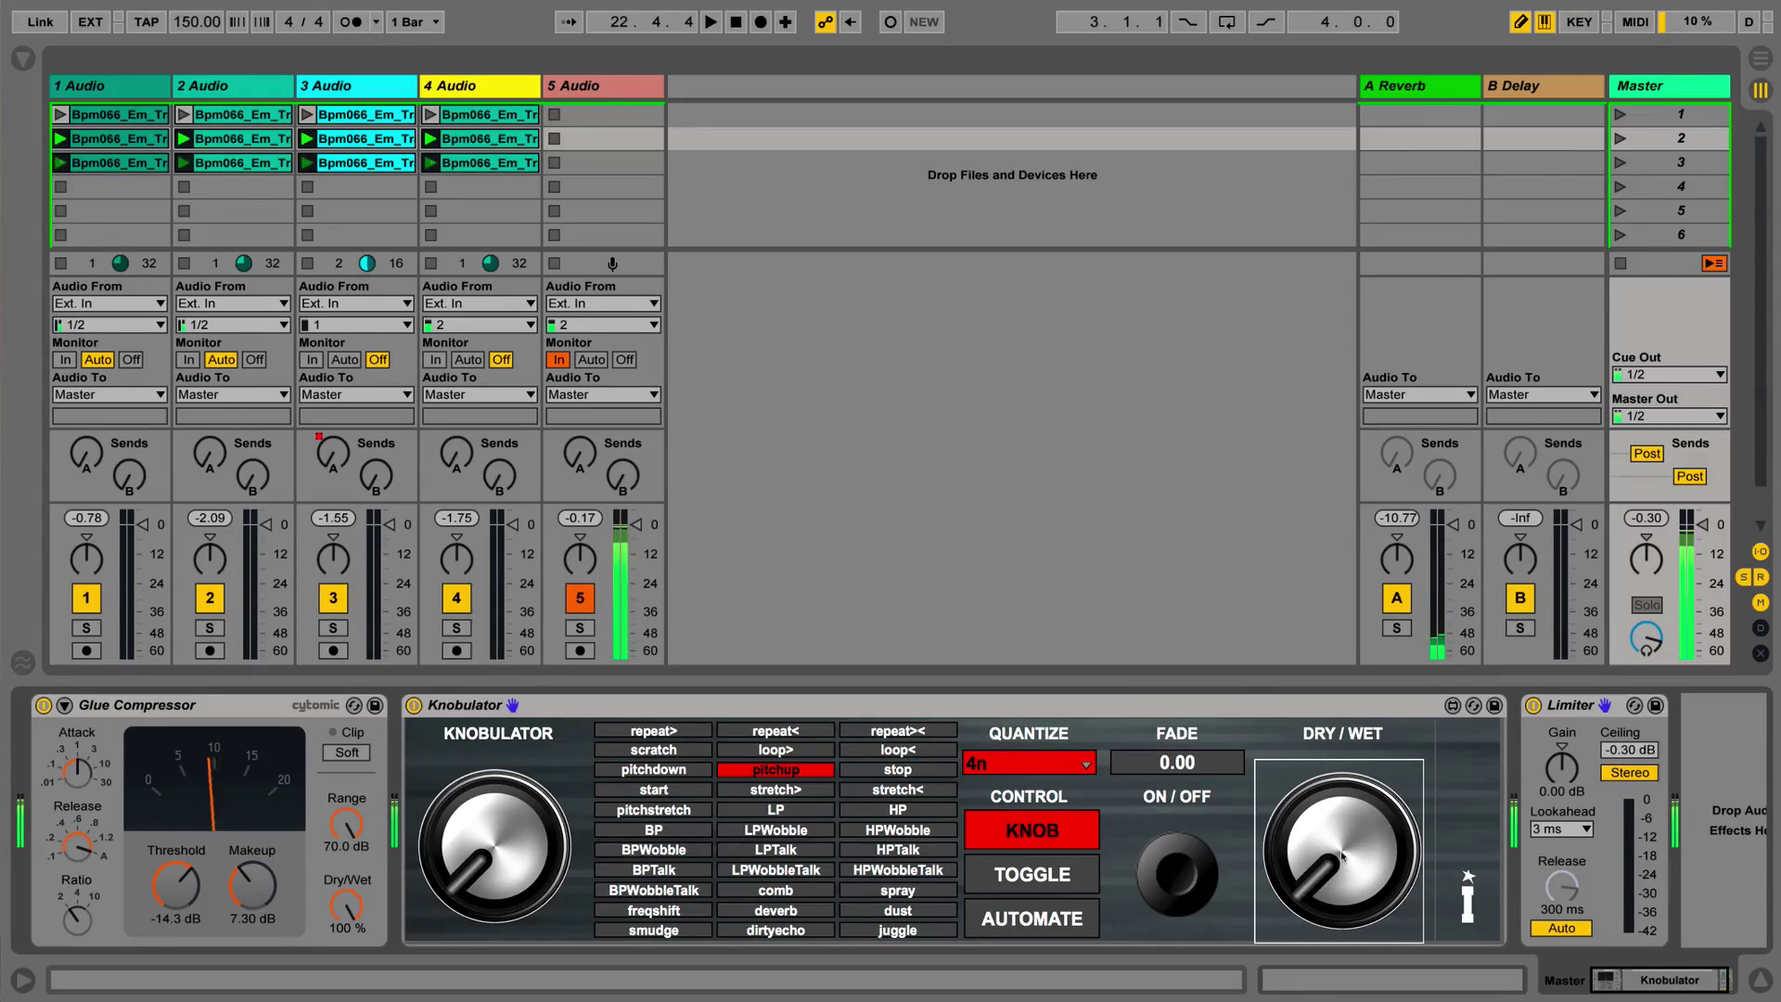
left_click_drag(1341, 859, 1341, 798)
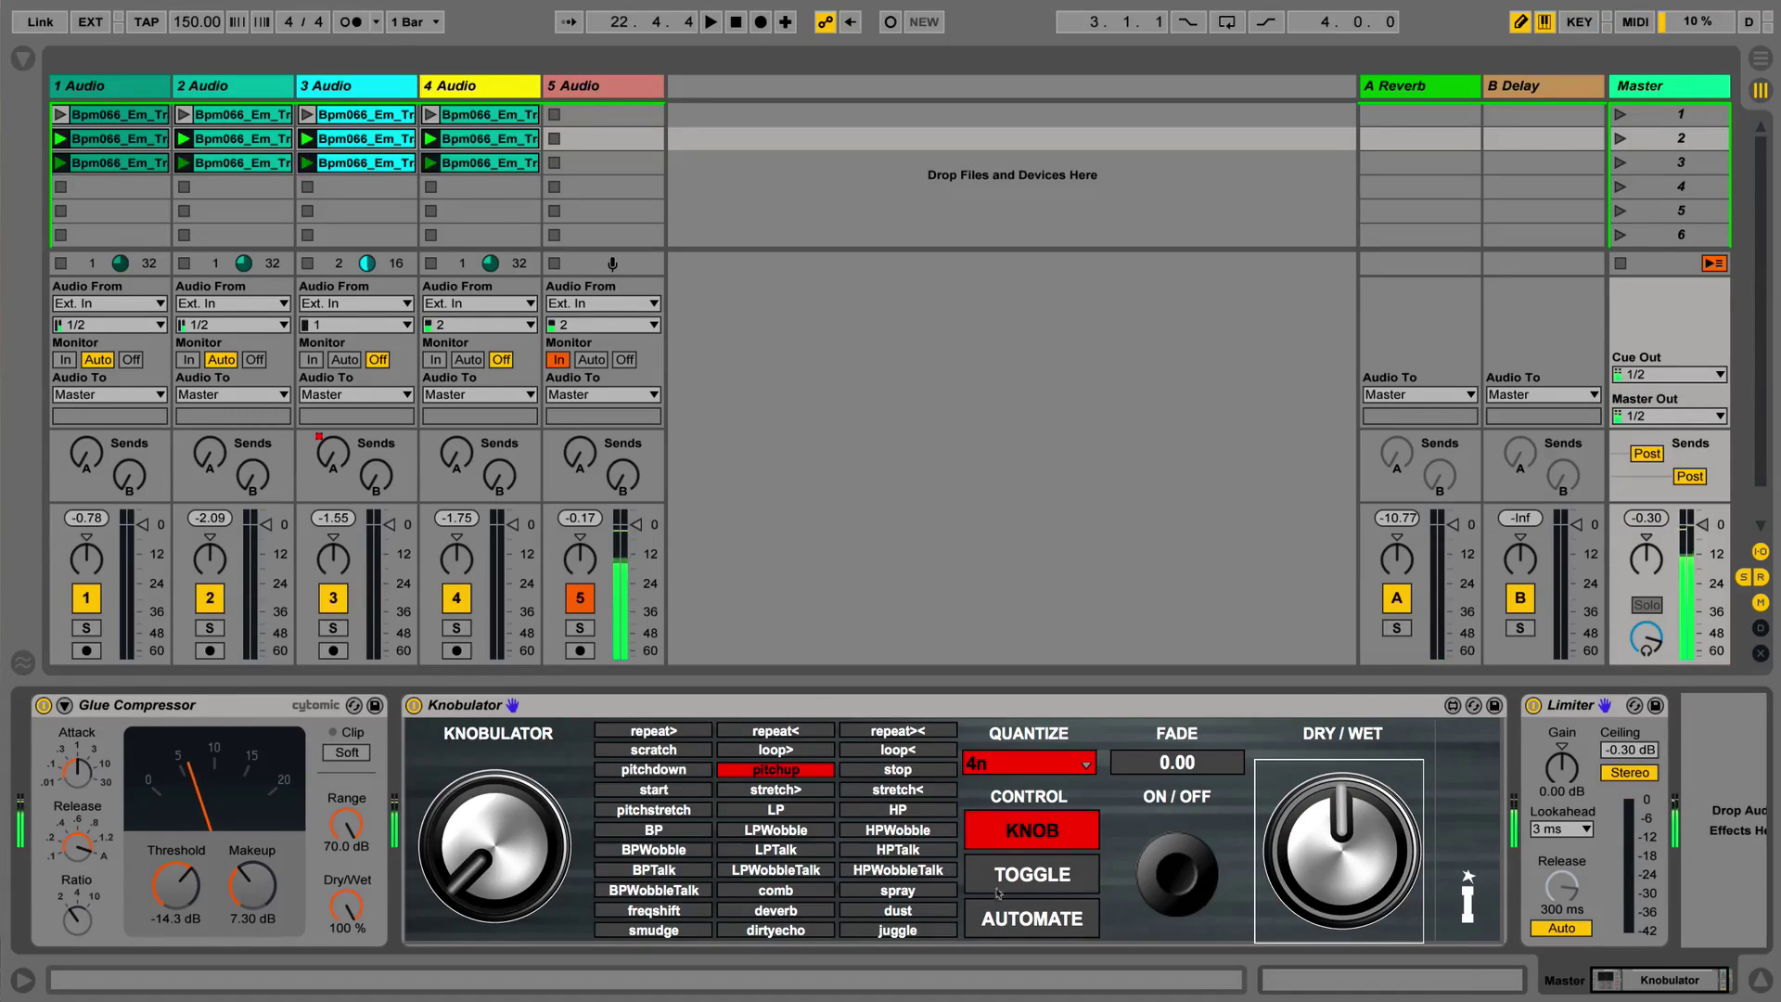
- Turn Knobulator's main knob fully down with the repeat> effect selected, and switch to the smudge effect during playback
left_click_drag(495, 846, 495, 898)
left_click(678, 733)
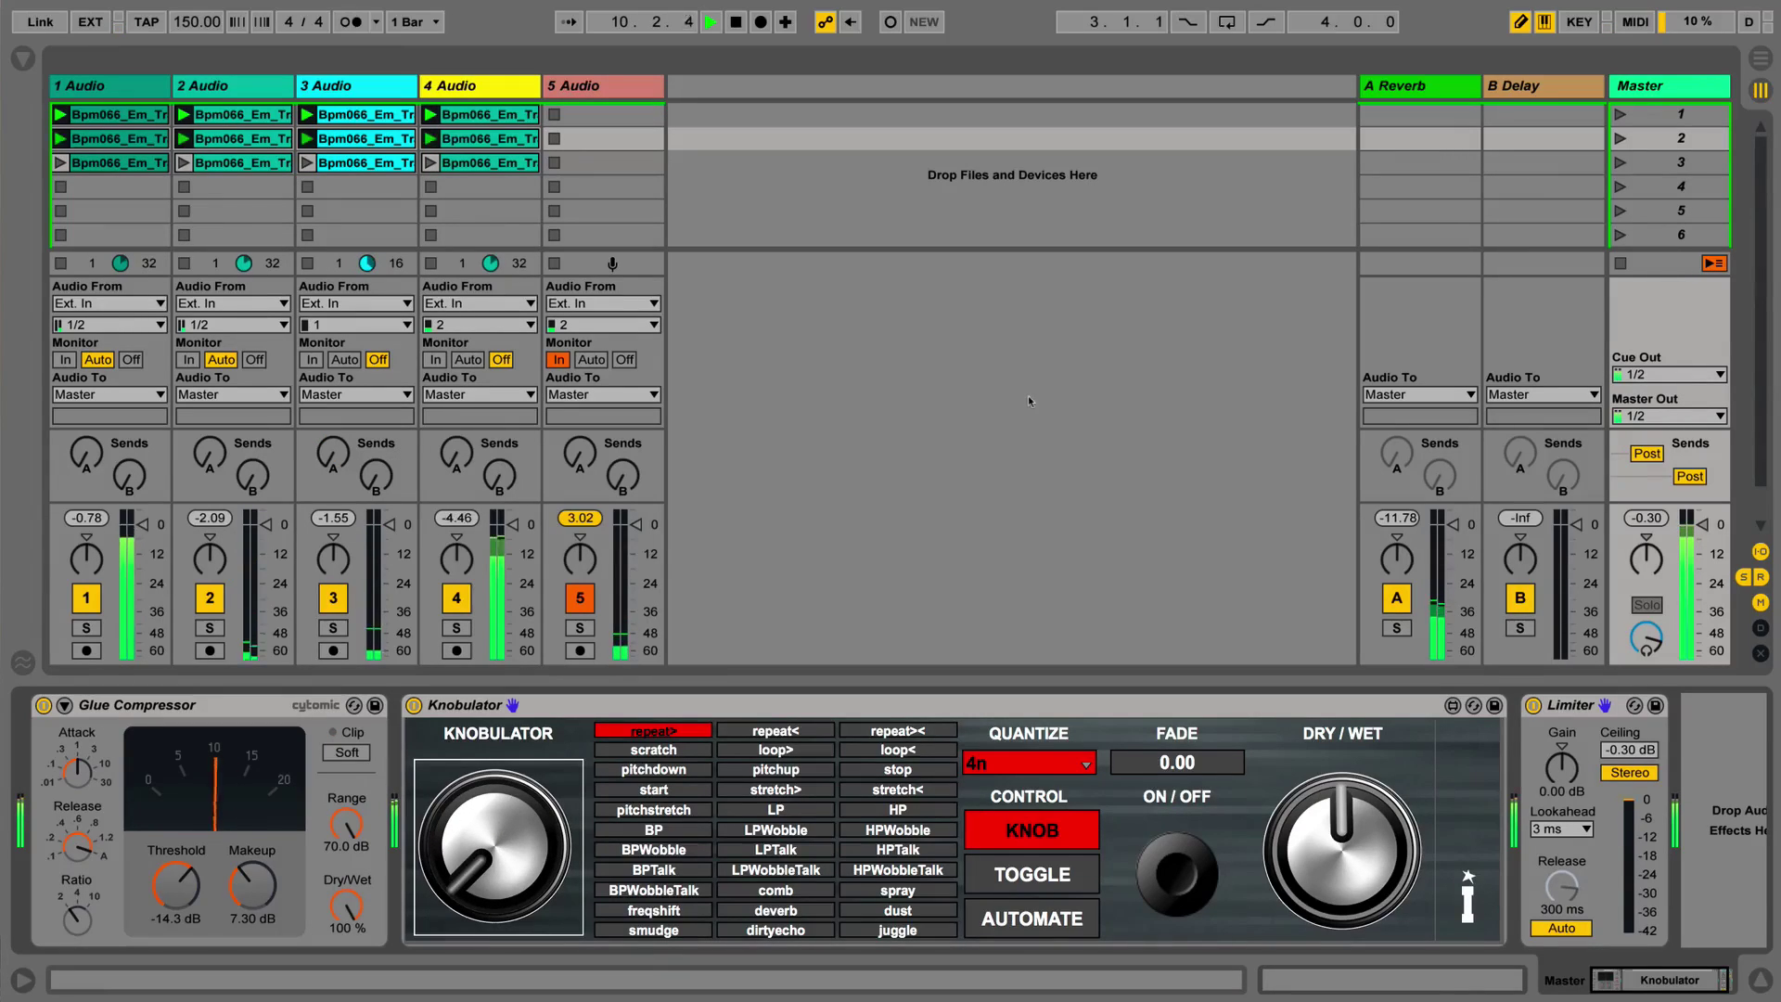
left_click(654, 931)
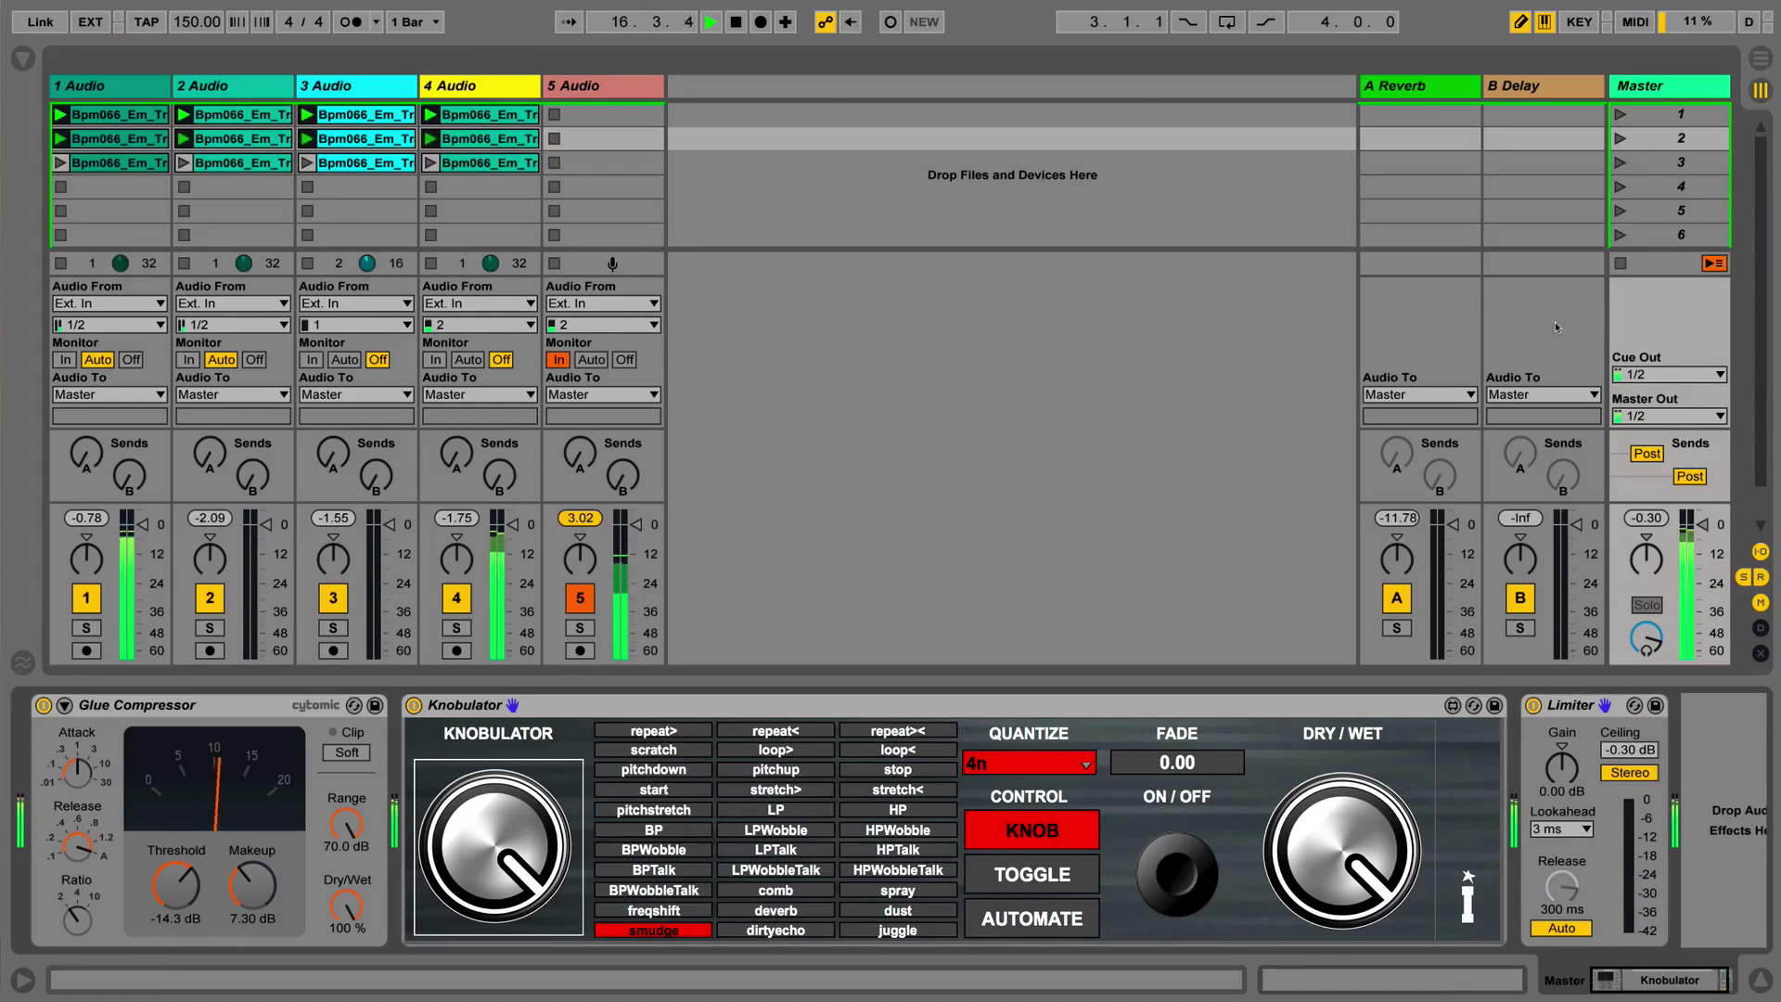
- Stop all clips, try the dirtyecho effect with the main knob, and switch Knobulator back to smudge
left_click(1620, 264)
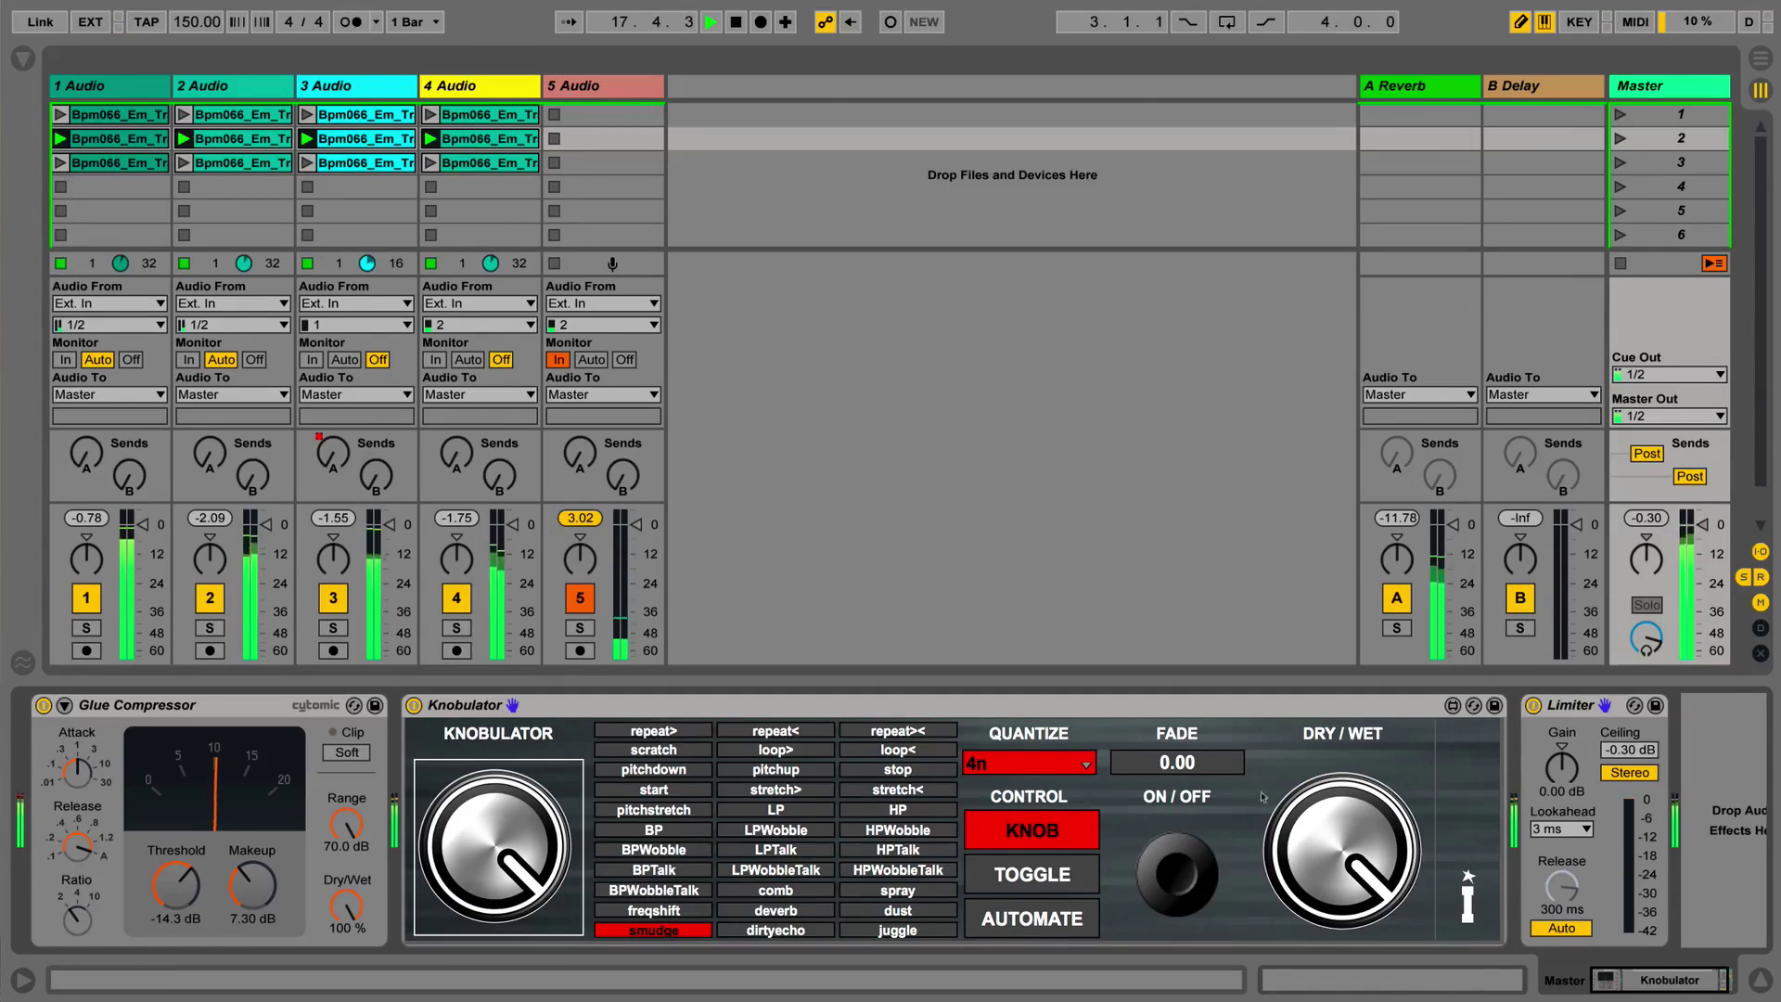
left_click(731, 936)
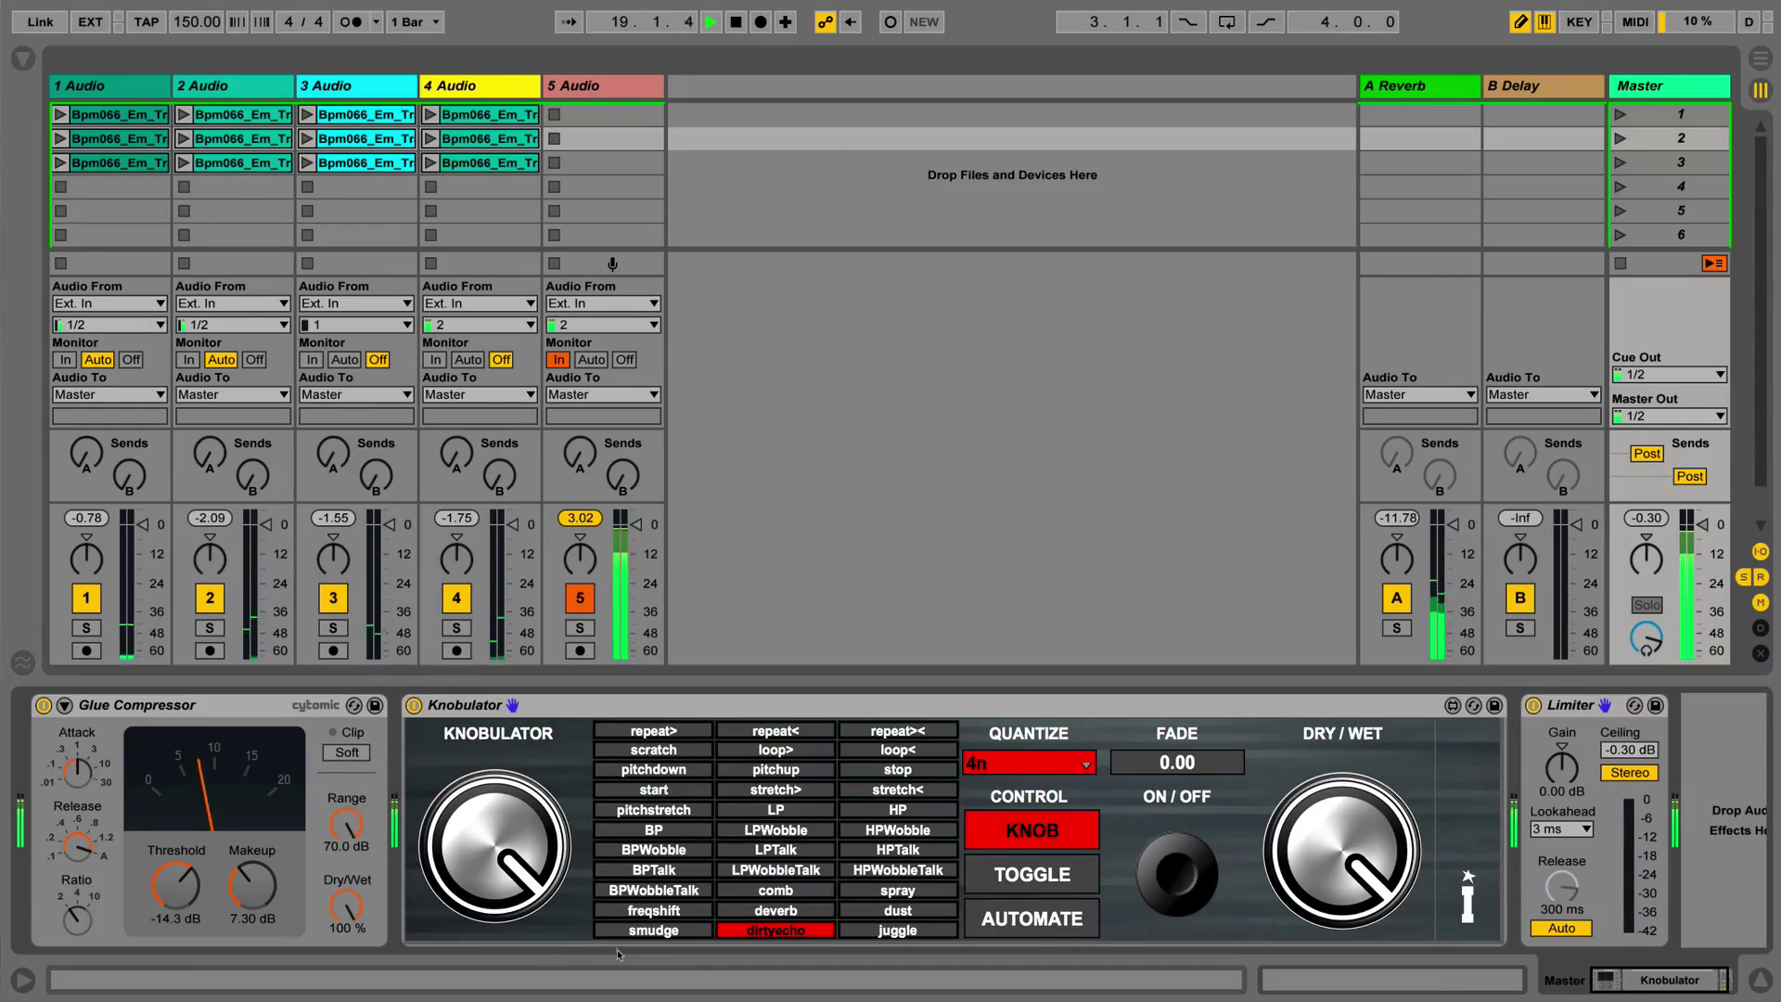
left_click(499, 841)
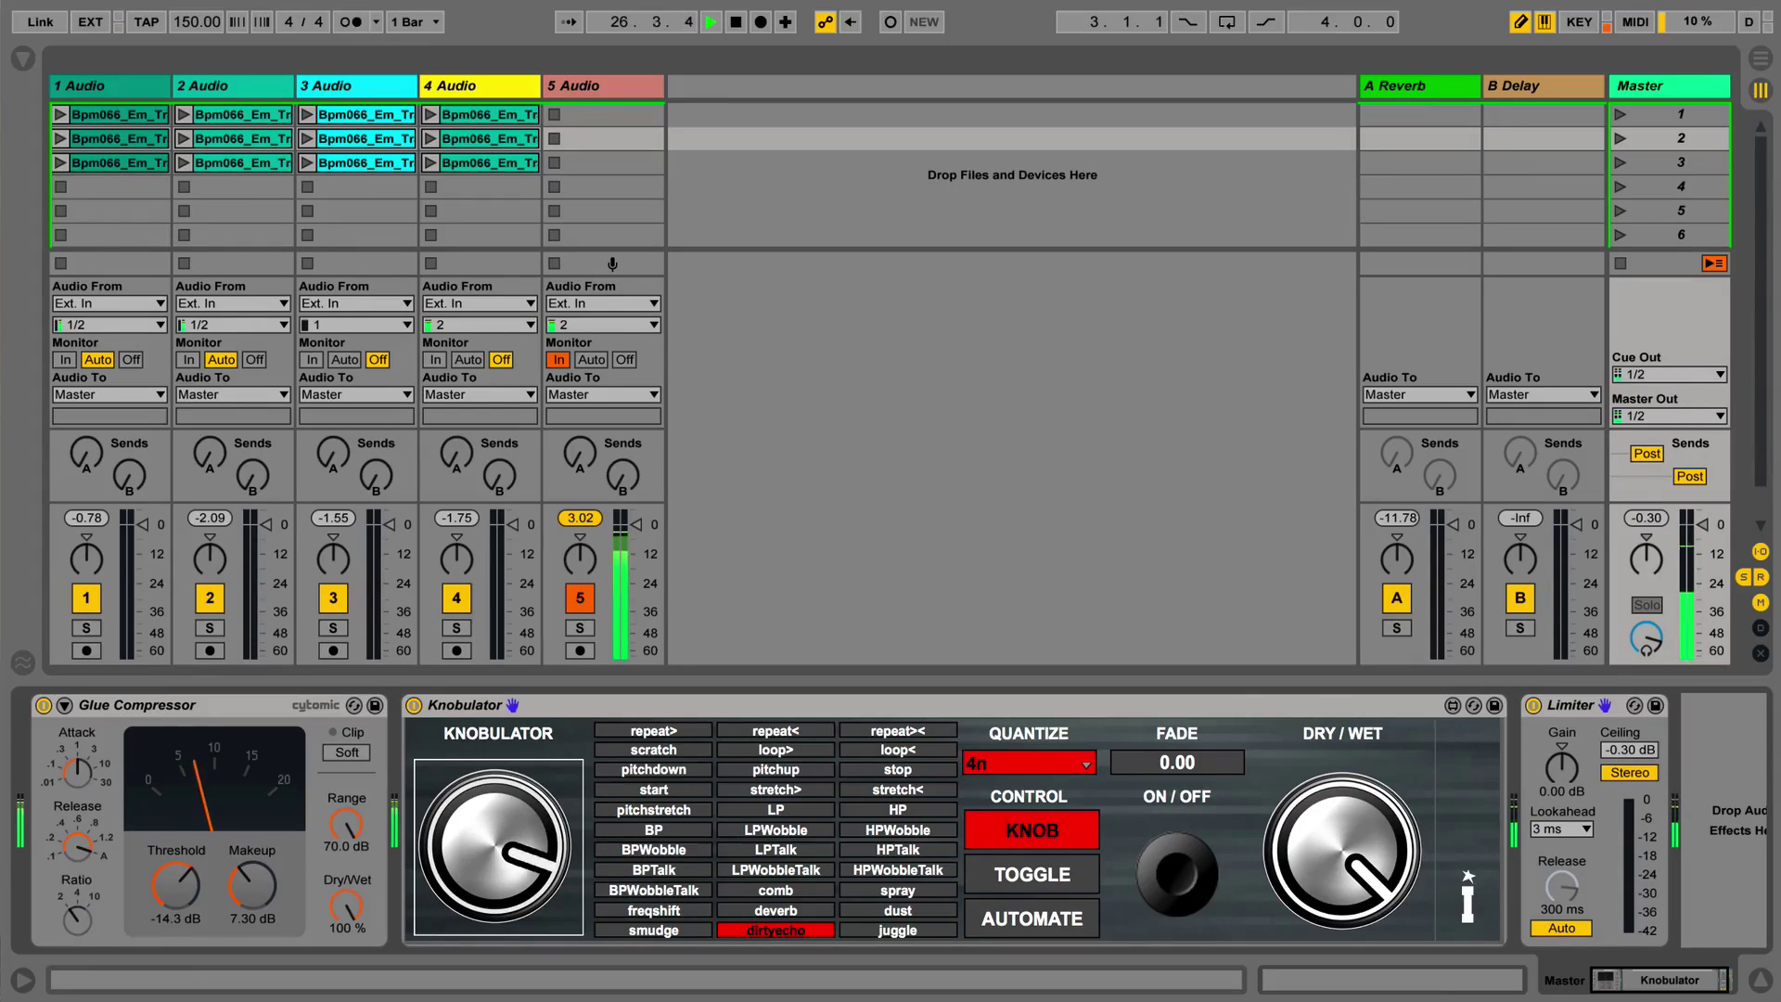
left_click(658, 931)
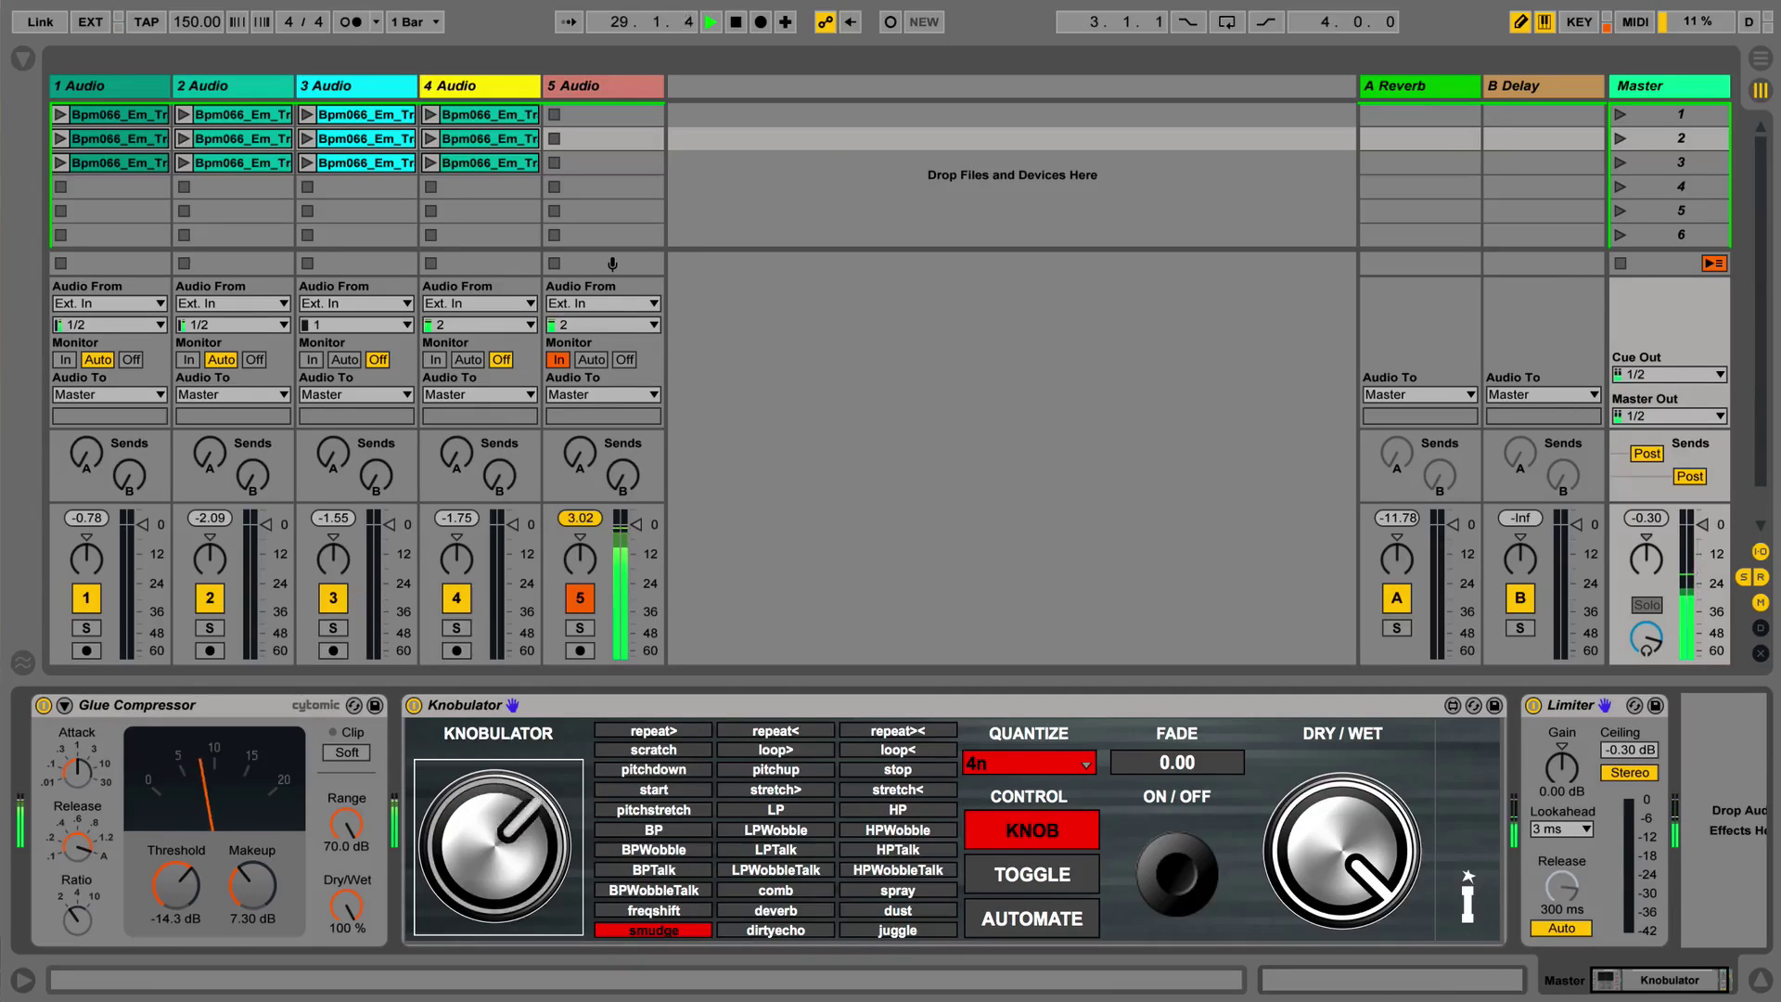